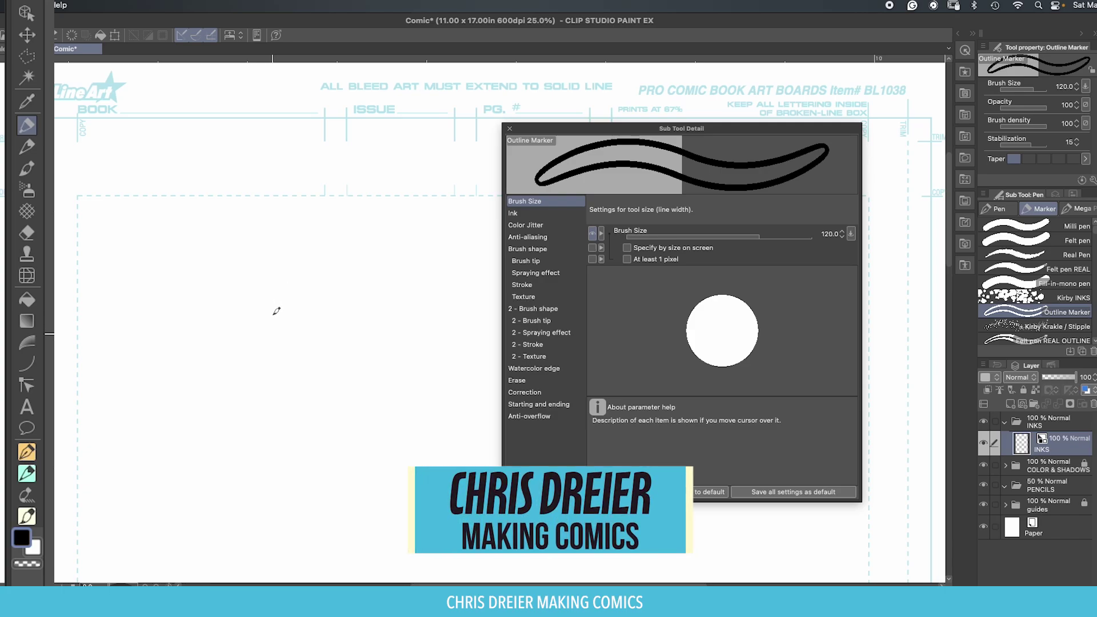
# Draw a test balloon outline and scribbles, then clear them from the page
pyautogui.moveTo(405, 259)
pyautogui.mouseDown()
pyautogui.moveTo(216, 276)
pyautogui.moveTo(392, 280)
pyautogui.mouseUp()
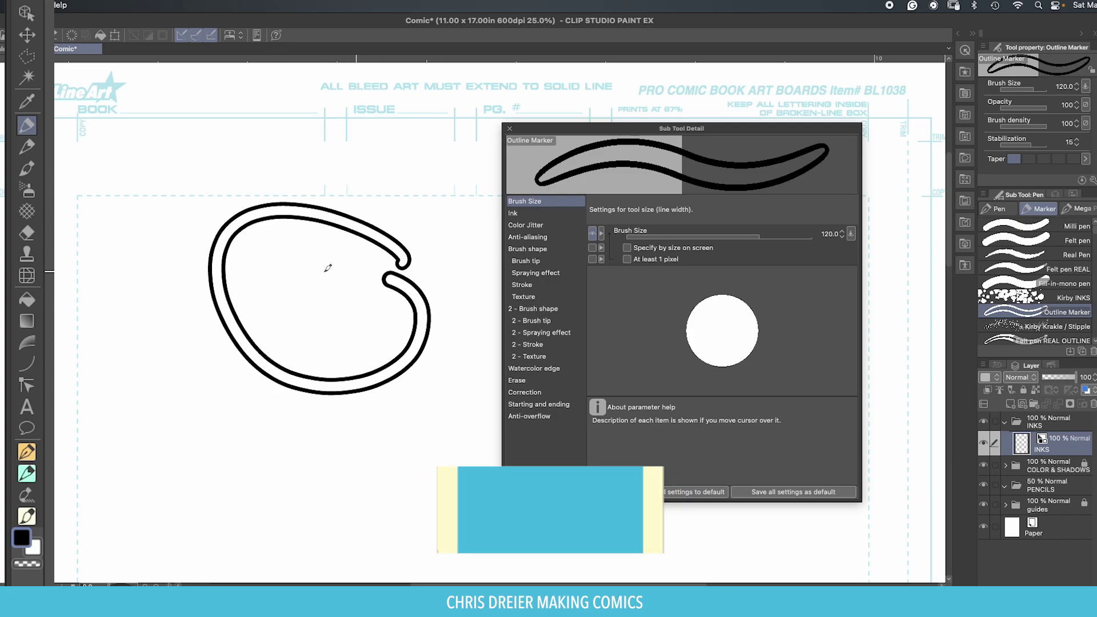
pyautogui.moveTo(328, 268)
pyautogui.mouseDown()
pyautogui.moveTo(246, 240)
pyautogui.moveTo(191, 360)
pyautogui.mouseUp()
pyautogui.press('Delete')
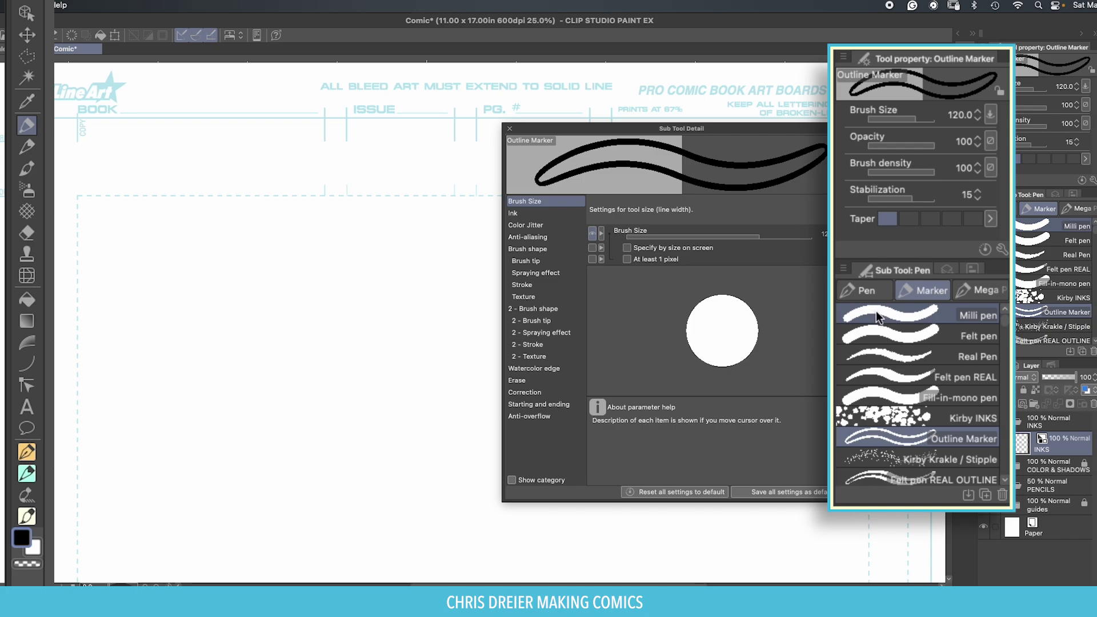
# Duplicate the Milli pen sub tool as outline marker 02 and show its Sub Tool Detail
pyautogui.click(877, 316)
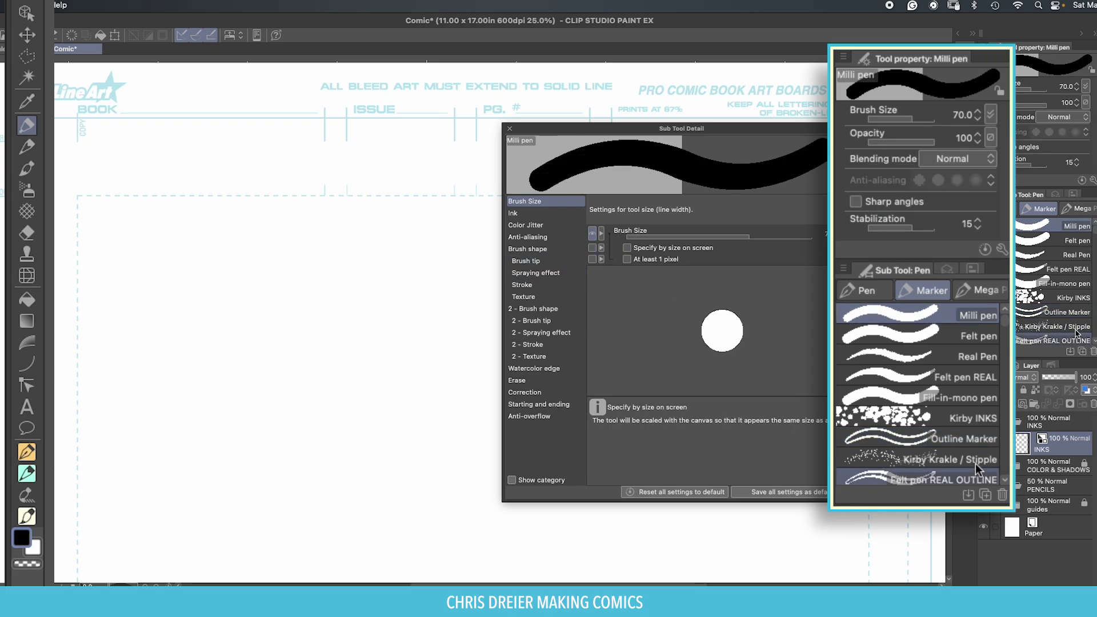
pyautogui.click(986, 495)
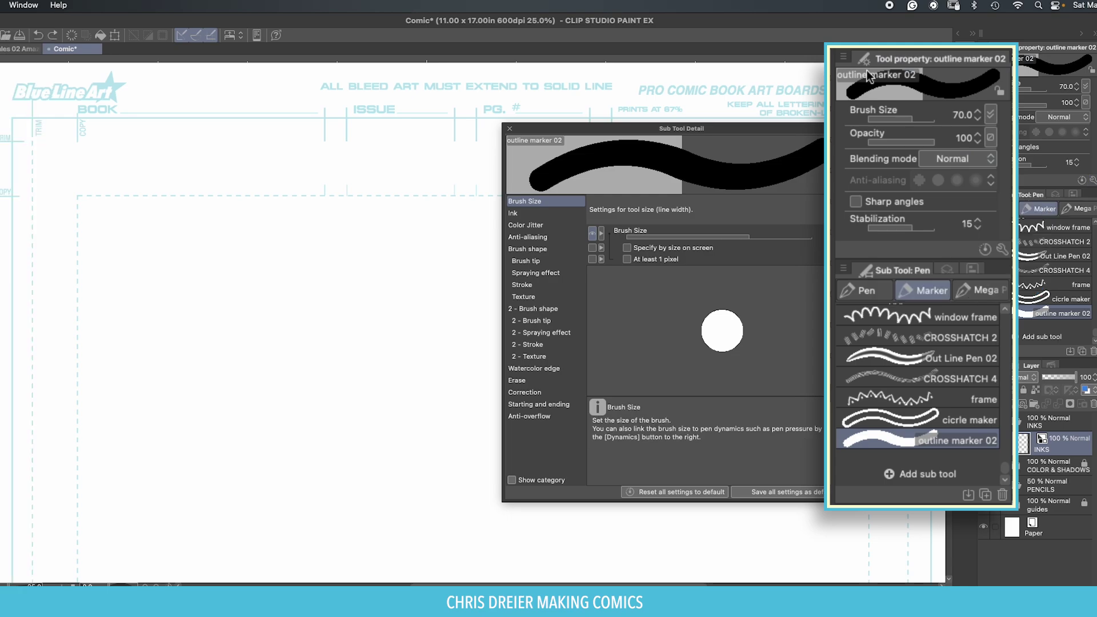
pyautogui.click(18, 6)
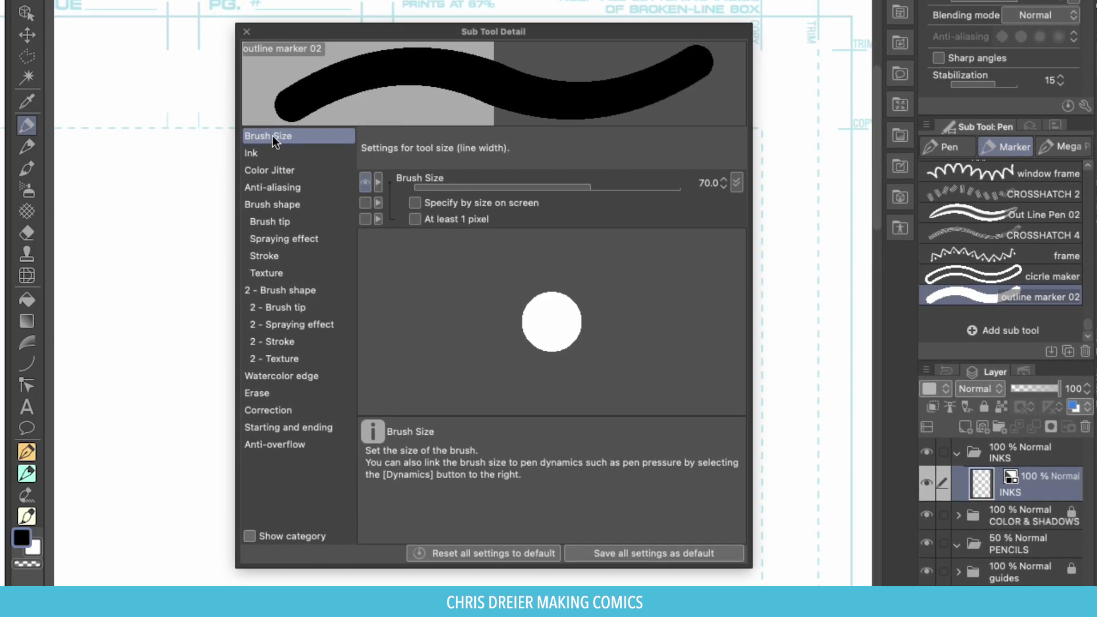
# Make outline marker 02's brush size follow pen pressure only, with a steep convex curve and minimum 26
pyautogui.moveTo(413, 224)
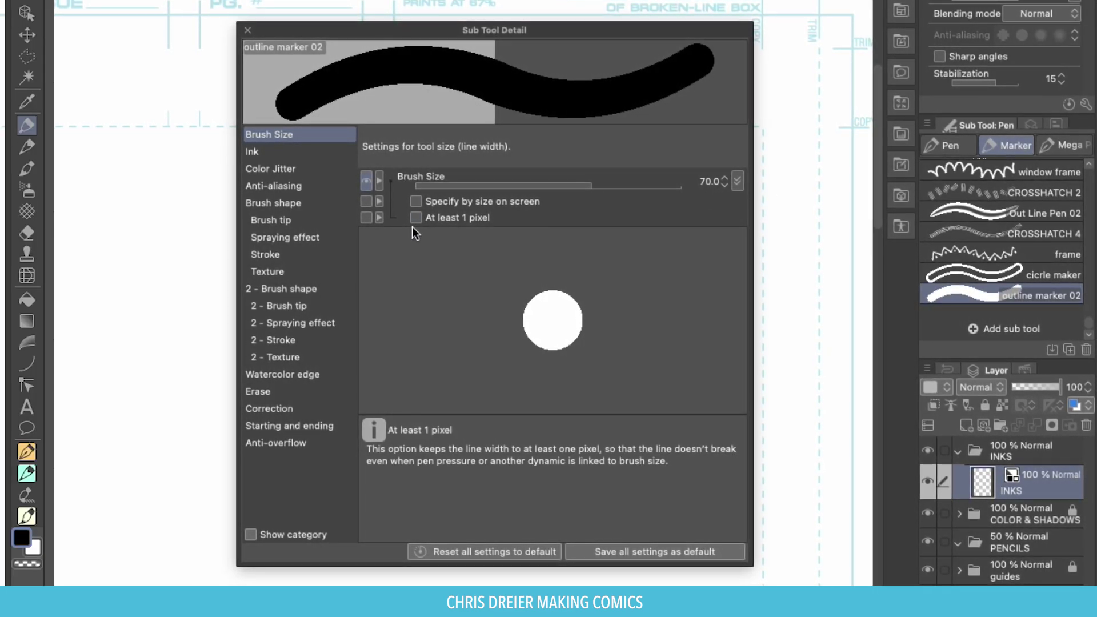
pyautogui.click(739, 180)
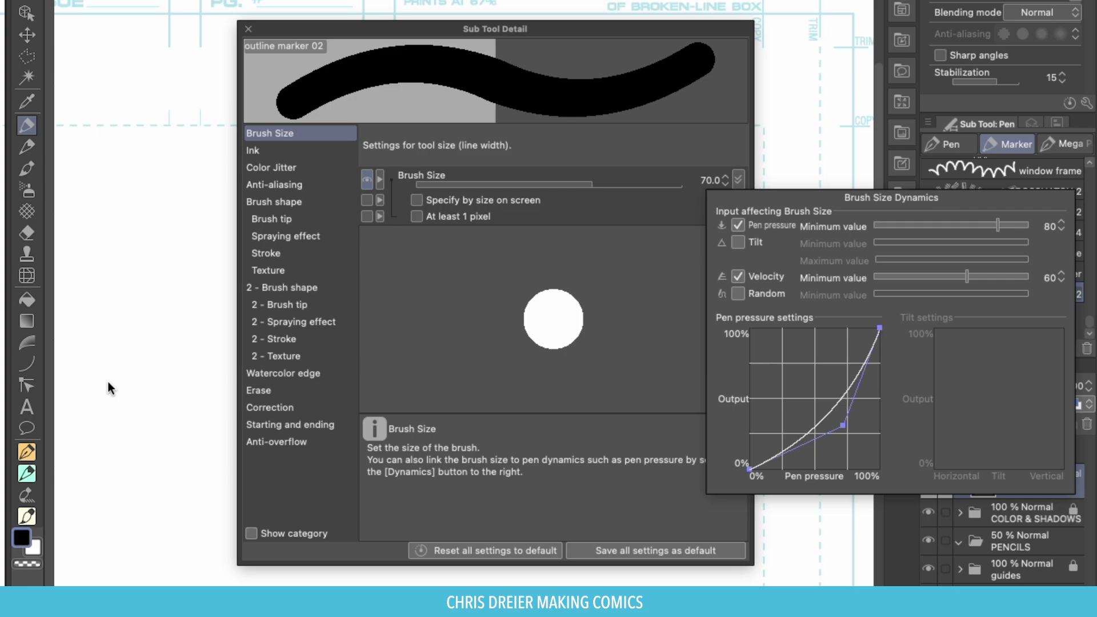
pyautogui.click(739, 275)
pyautogui.moveTo(840, 426); pyautogui.dragTo(750, 325)
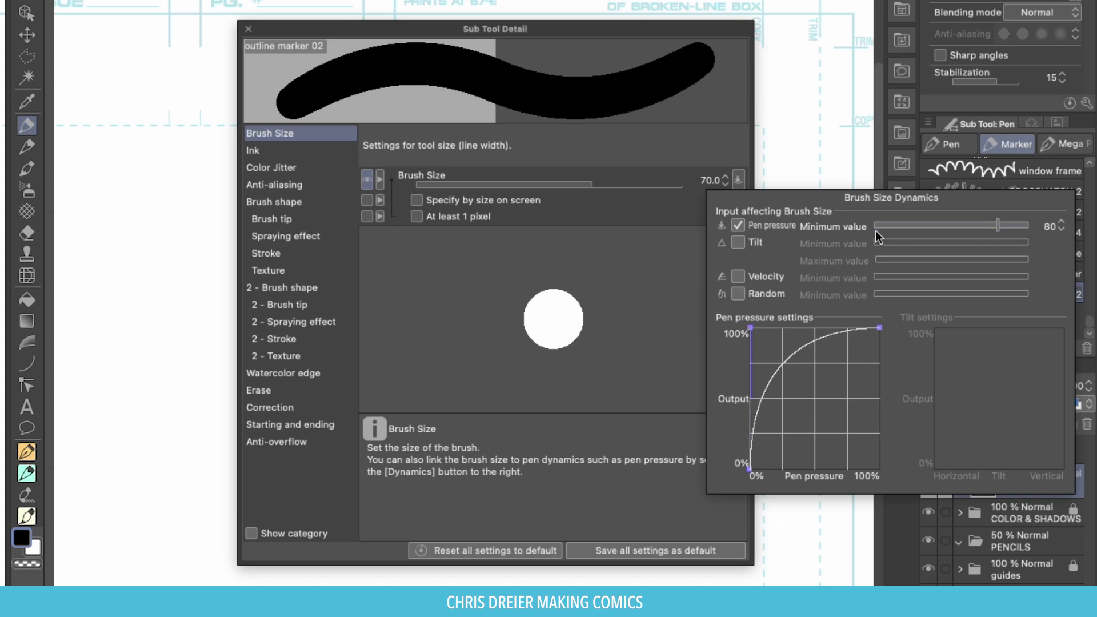
pyautogui.moveTo(998, 225); pyautogui.dragTo(914, 237)
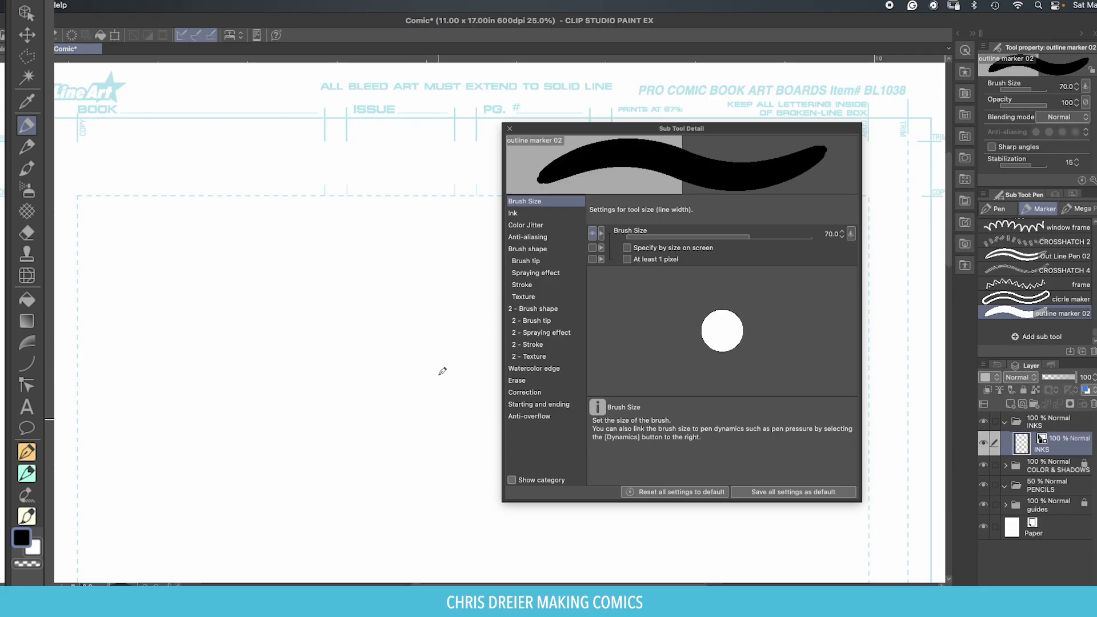
# Draw six tapered diagonal, hooked and looping test strokes with outline marker 02
pyautogui.moveTo(213, 253); pyautogui.dragTo(442, 375)
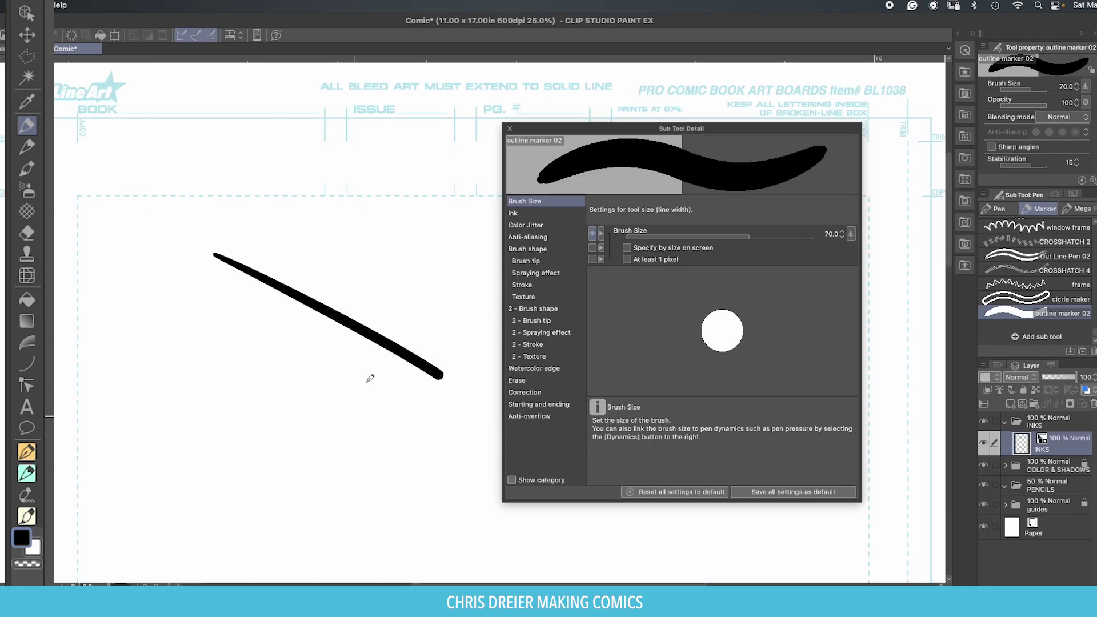
pyautogui.moveTo(117, 263); pyautogui.dragTo(402, 407)
pyautogui.moveTo(175, 327); pyautogui.dragTo(416, 456)
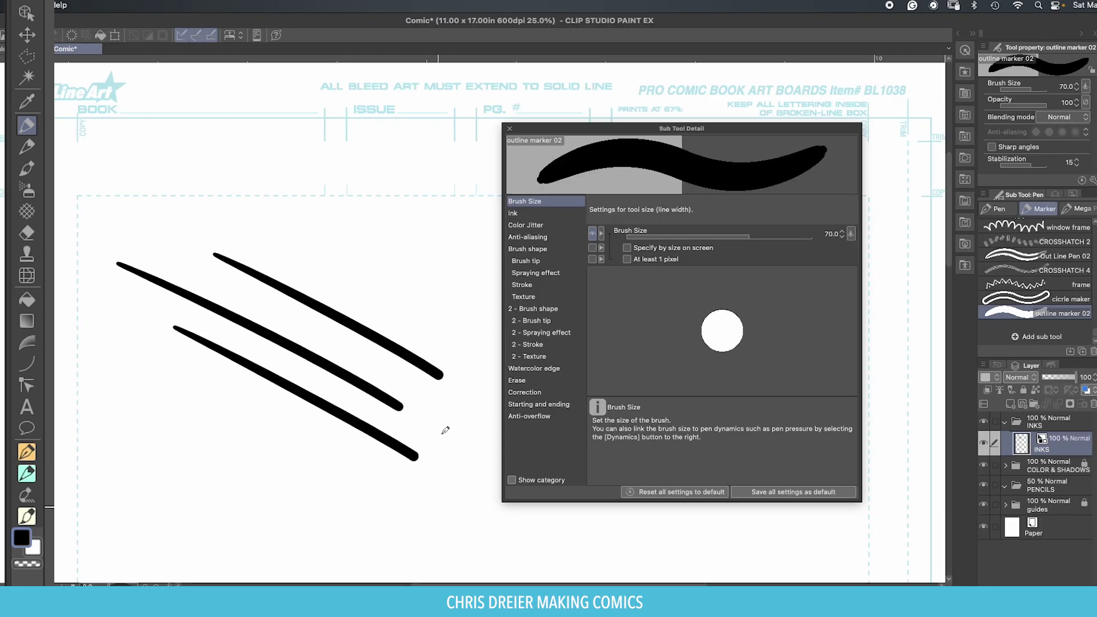
pyautogui.moveTo(219, 283); pyautogui.dragTo(458, 430)
pyautogui.moveTo(201, 211)
pyautogui.mouseDown()
pyautogui.moveTo(312, 243)
pyautogui.moveTo(332, 274)
pyautogui.moveTo(317, 274)
pyautogui.moveTo(406, 314)
pyautogui.moveTo(421, 339)
pyautogui.moveTo(450, 468)
pyautogui.moveTo(363, 503)
pyautogui.moveTo(165, 429)
pyautogui.moveTo(220, 482)
pyautogui.moveTo(274, 510)
pyautogui.moveTo(184, 484)
pyautogui.moveTo(351, 527)
pyautogui.moveTo(345, 224)
pyautogui.moveTo(312, 203)
pyautogui.moveTo(418, 243)
pyautogui.mouseUp()
pyautogui.moveTo(314, 201); pyautogui.dragTo(416, 239)
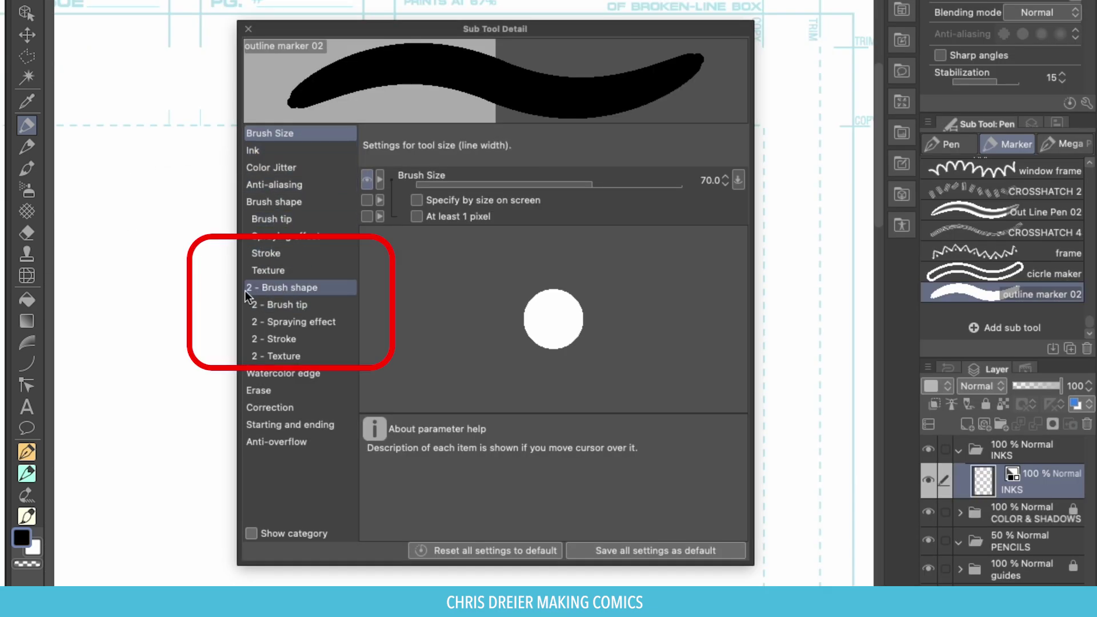
# Turn on the dual brush in 2 - Brush shape and set its mode to Subtract
pyautogui.click(281, 289)
pyautogui.click(257, 135)
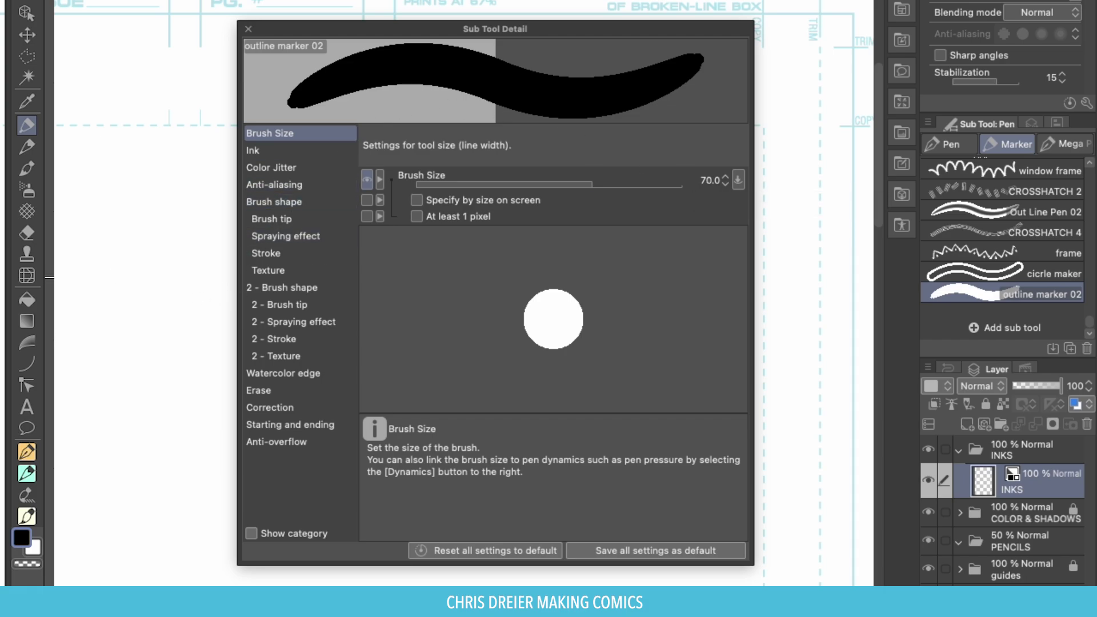
pyautogui.click(279, 288)
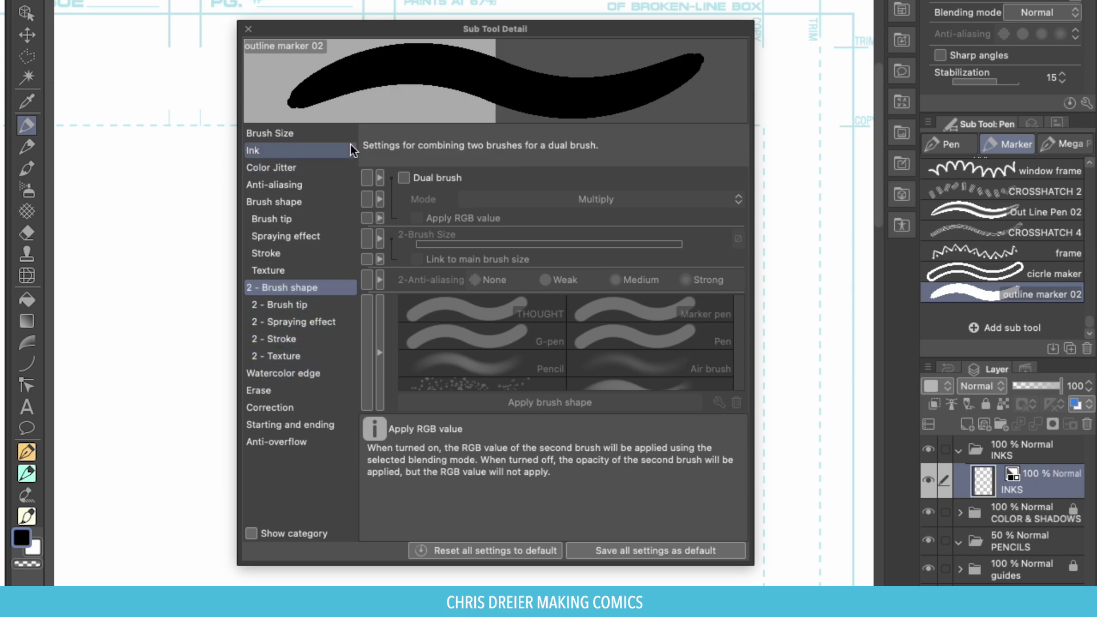
pyautogui.click(404, 178)
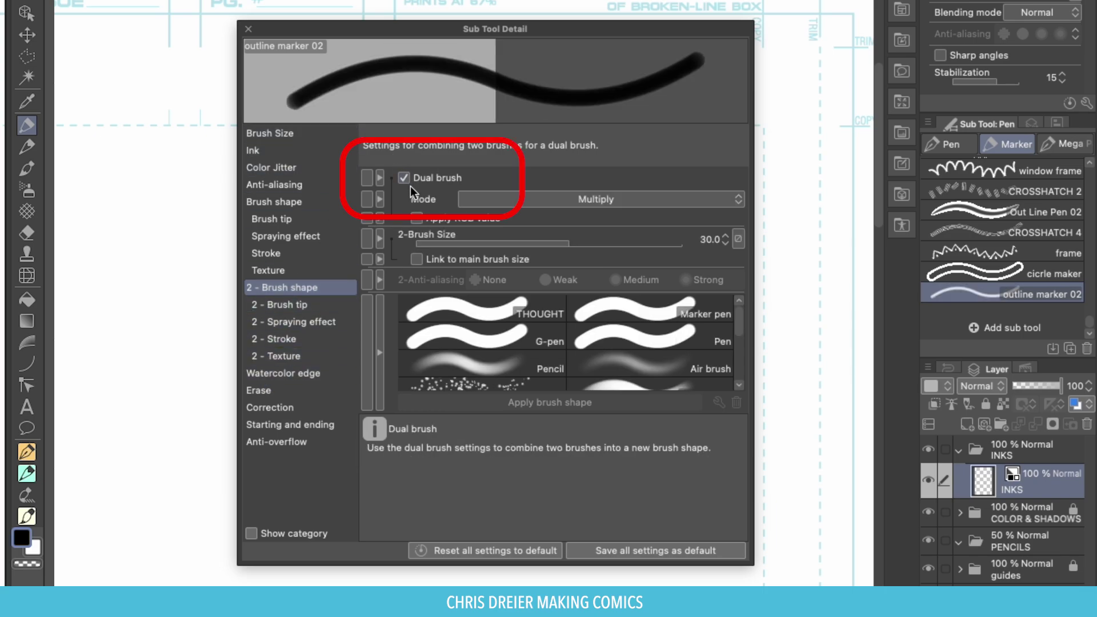
pyautogui.click(544, 204)
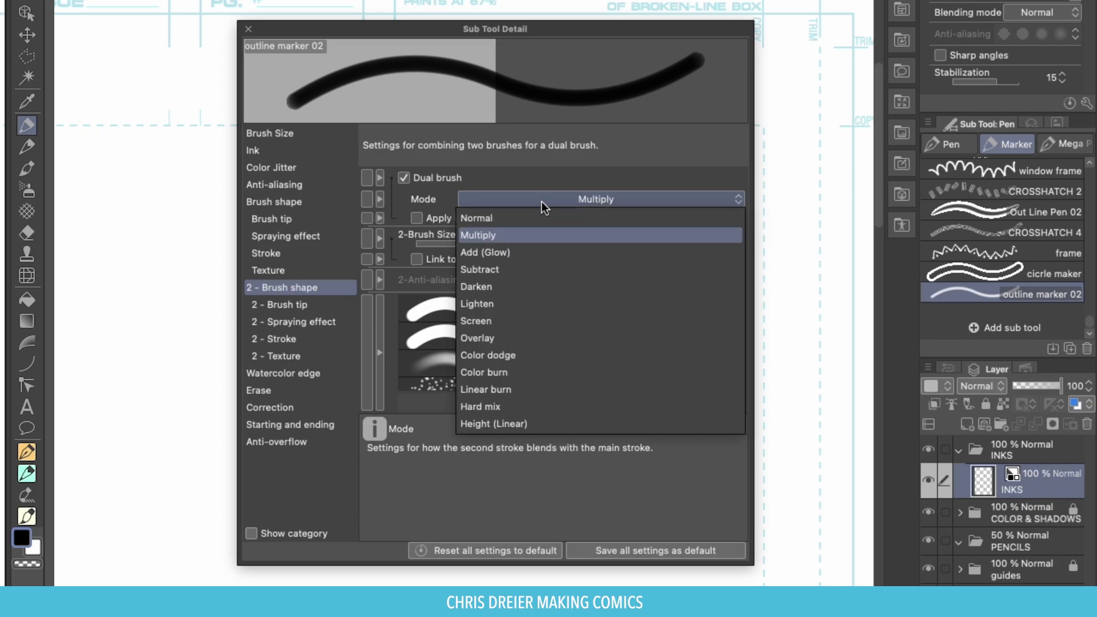
pyautogui.click(470, 268)
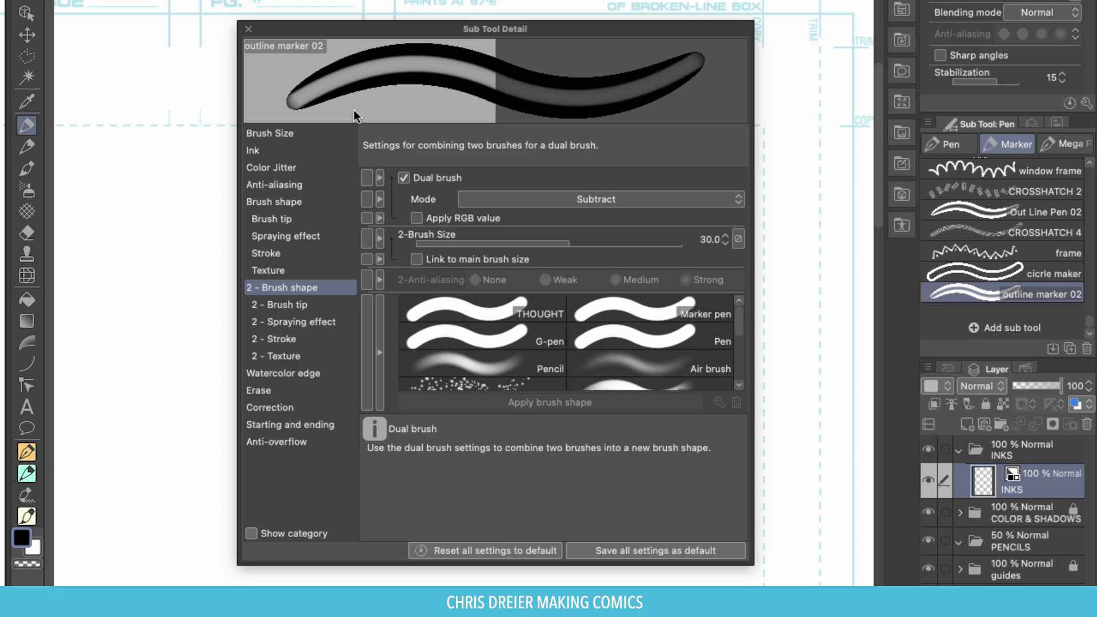
# Link the second brush size to the main size and enlarge the brush to 120.0
pyautogui.click(265, 133)
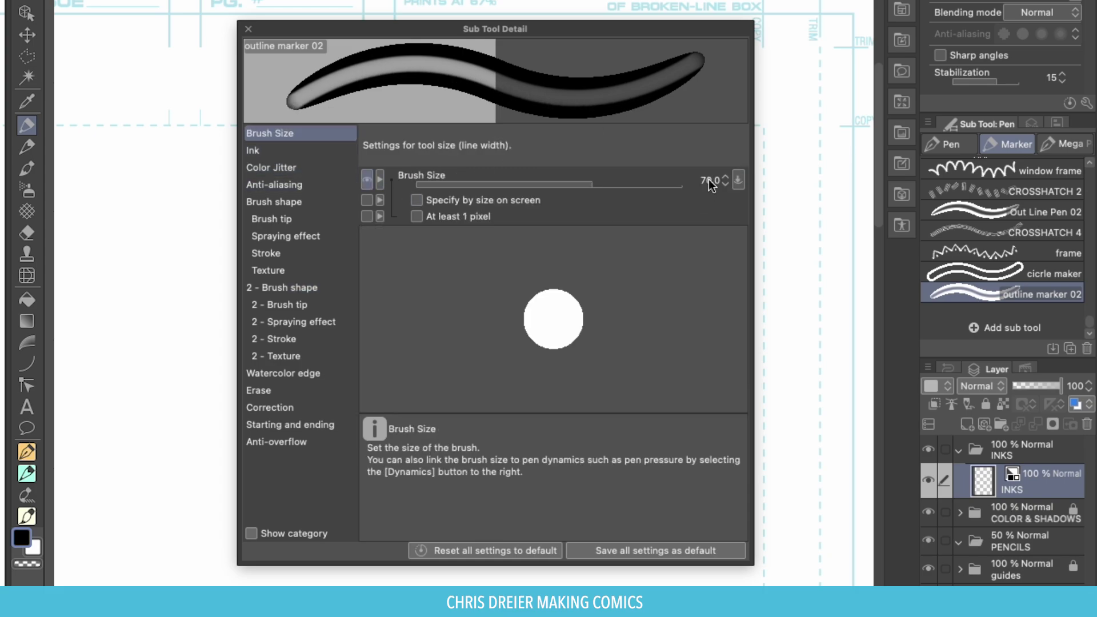
pyautogui.click(272, 289)
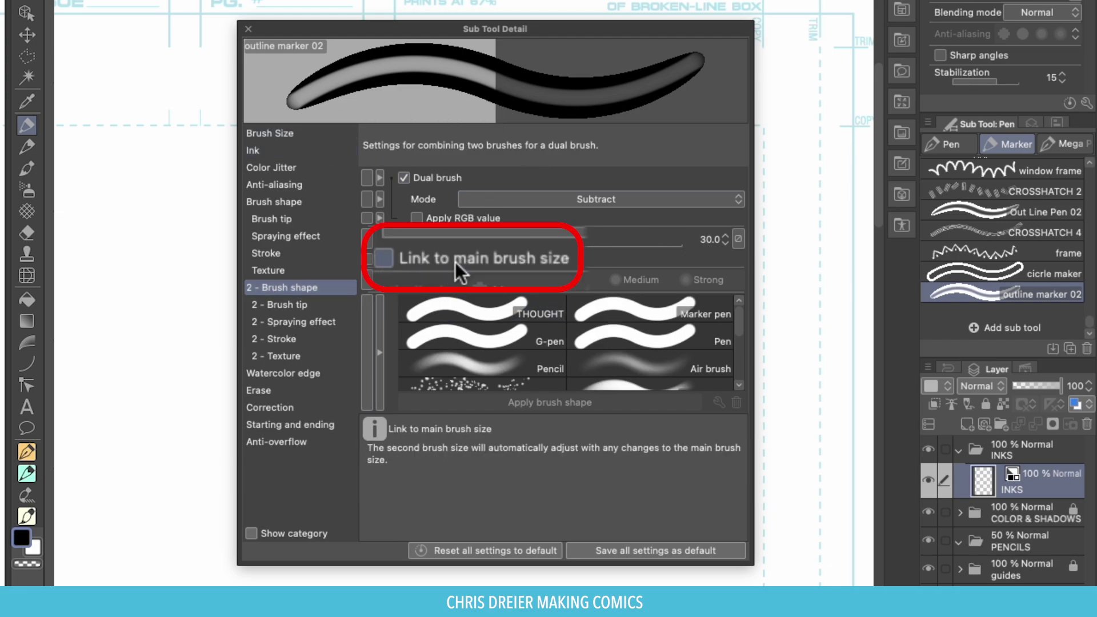
pyautogui.click(416, 259)
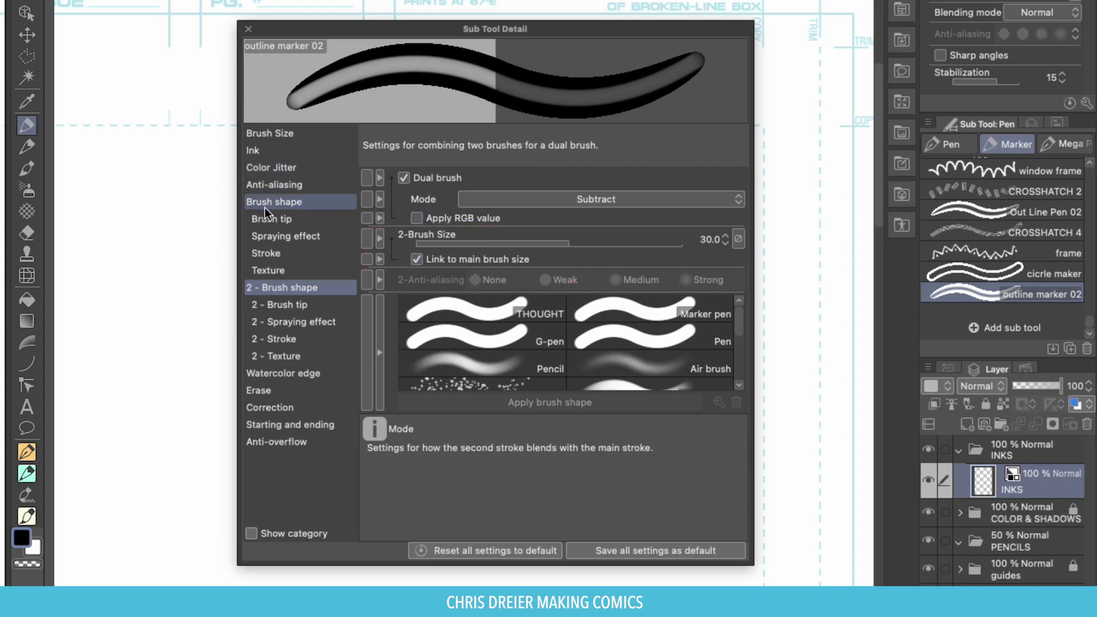
pyautogui.press(']')
pyautogui.press(']')
pyautogui.press(']')
pyautogui.press(']')
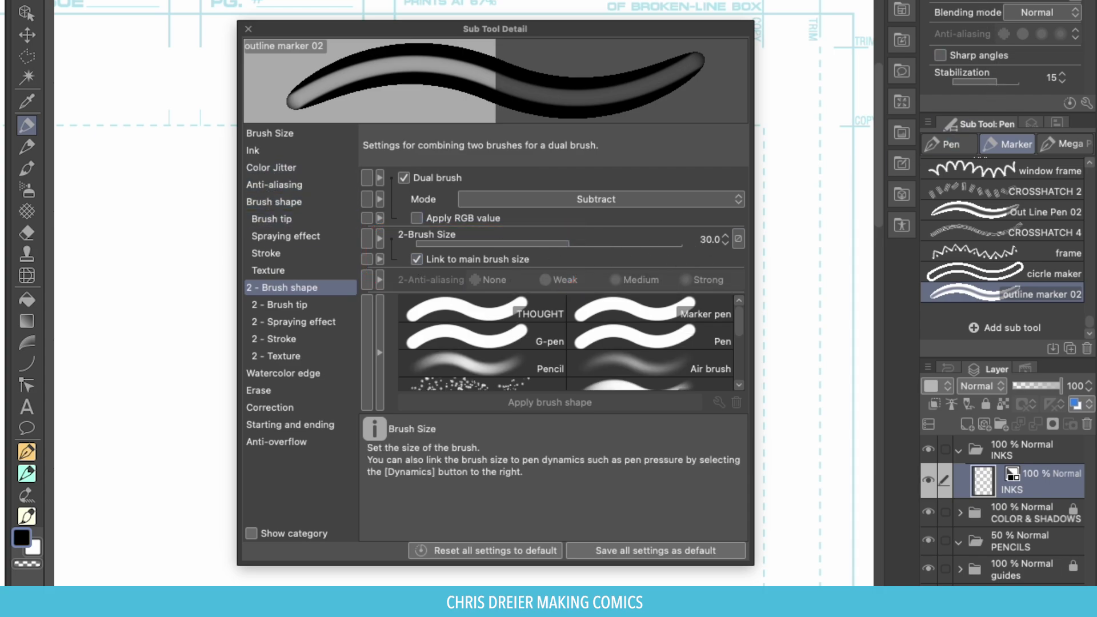
pyautogui.press(']')
pyautogui.press(']')
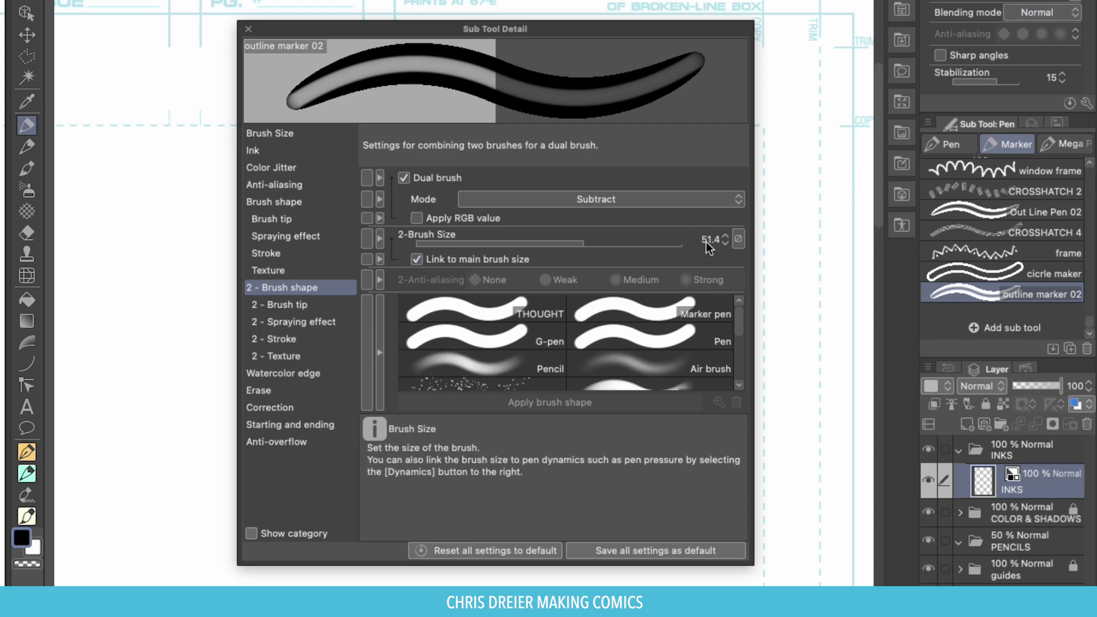
pyautogui.click(256, 133)
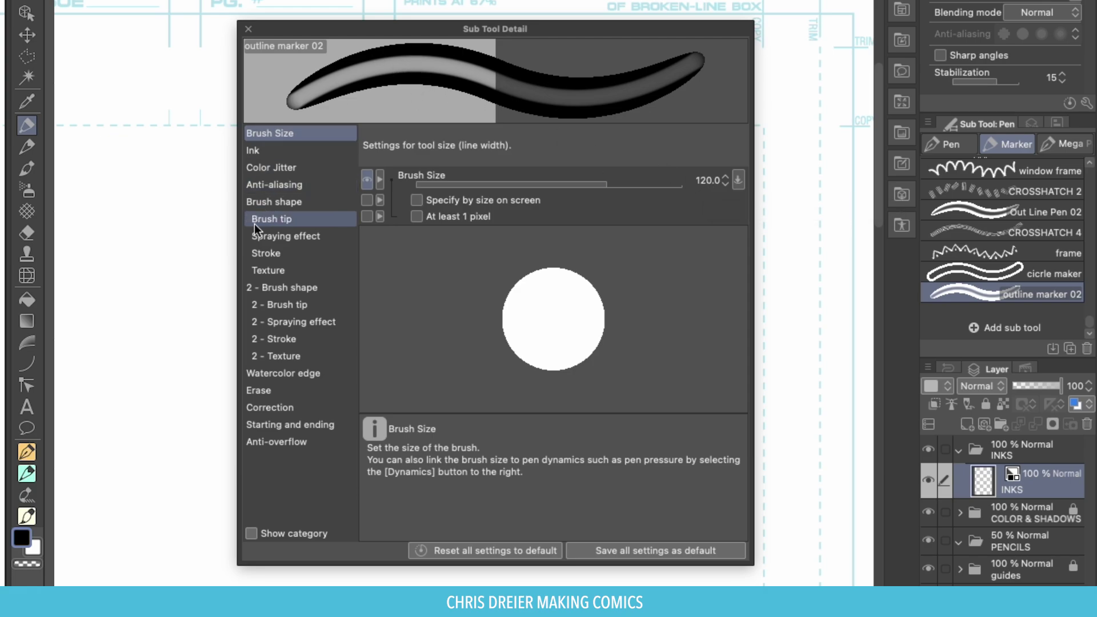
# Test a hollow scribble, undo it, and uncheck 2-Adjust brush density by gap in 2 - Brush tip
pyautogui.click(269, 288)
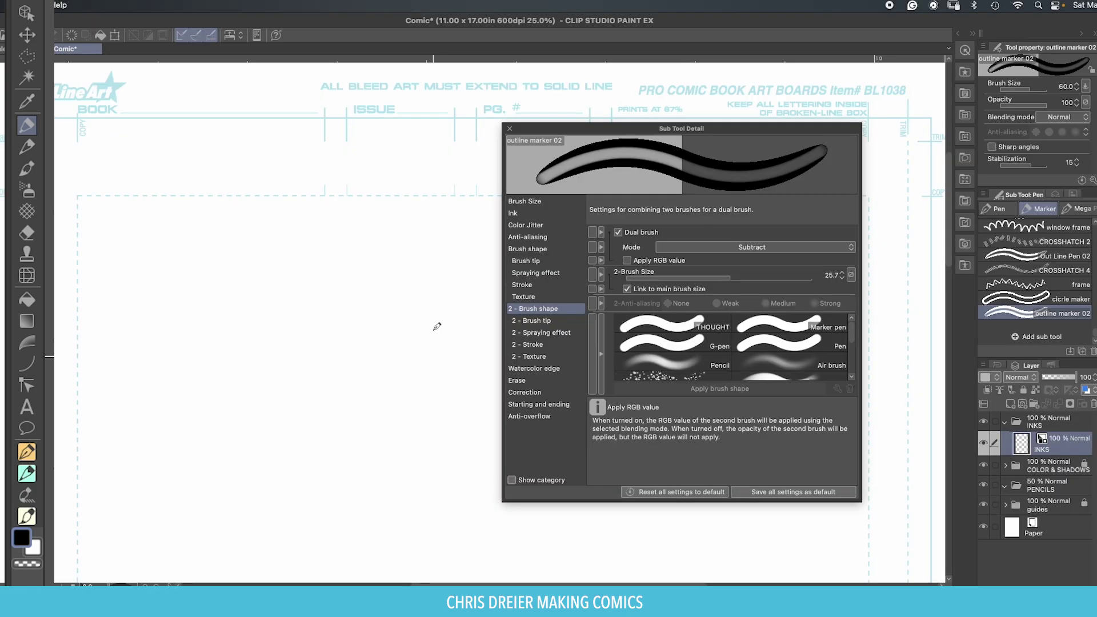
pyautogui.moveTo(435, 329)
pyautogui.mouseDown()
pyautogui.moveTo(336, 268)
pyautogui.moveTo(427, 366)
pyautogui.moveTo(353, 417)
pyautogui.mouseUp()
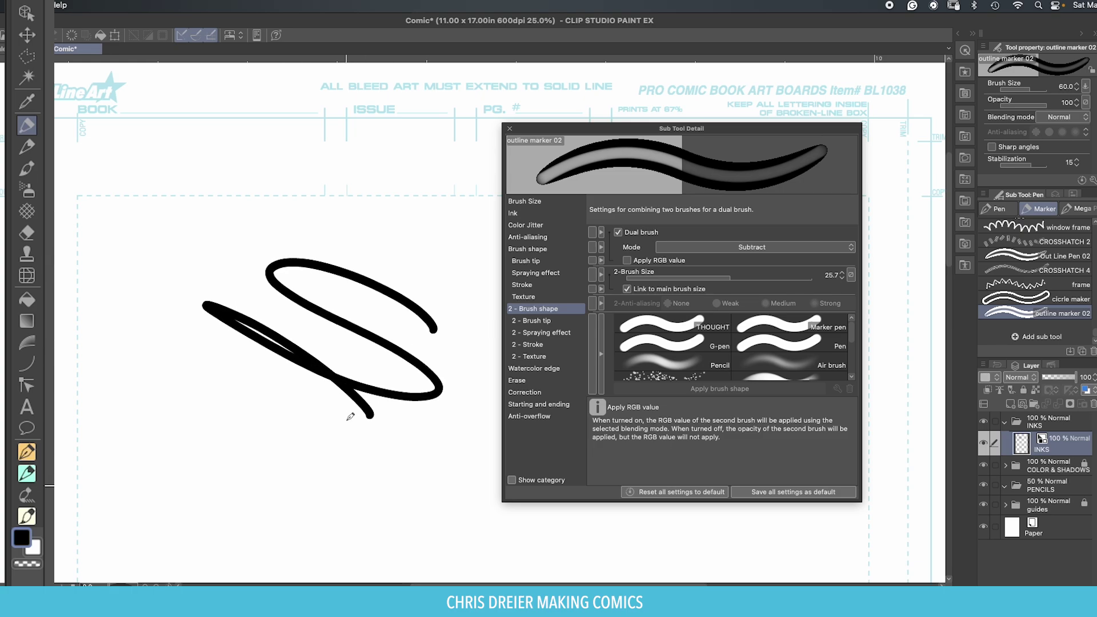
pyautogui.press('super+z')
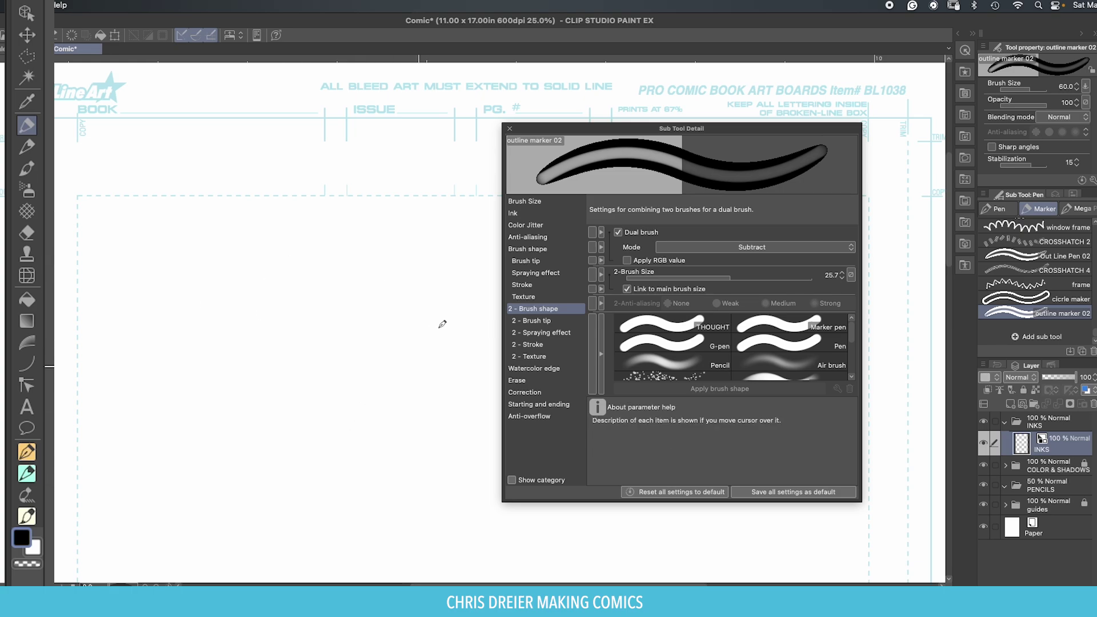
pyautogui.click(536, 323)
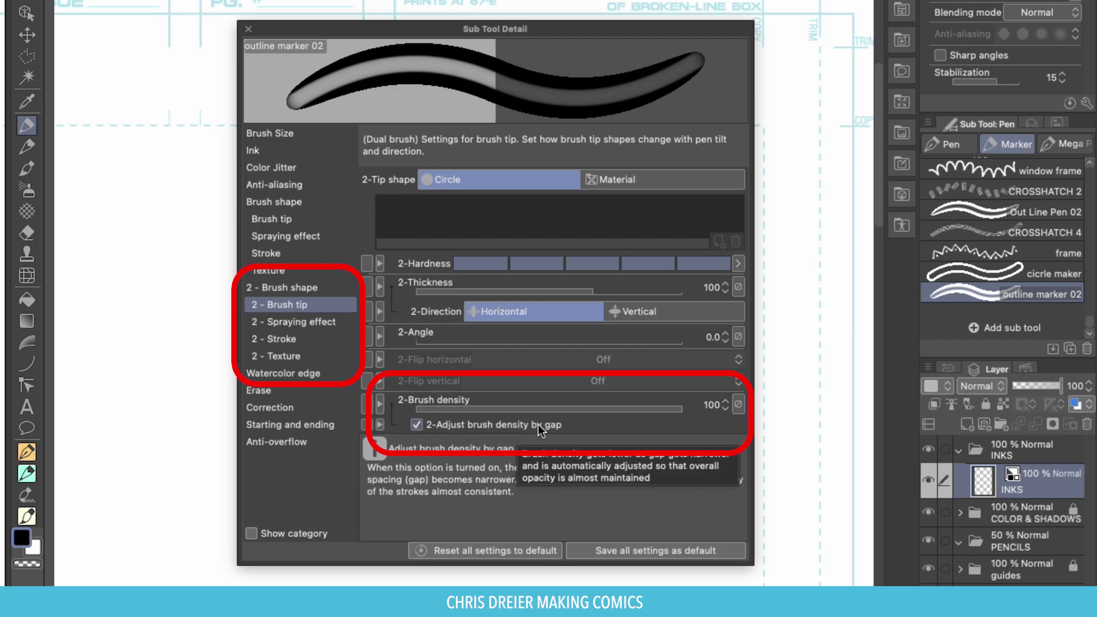
pyautogui.click(416, 424)
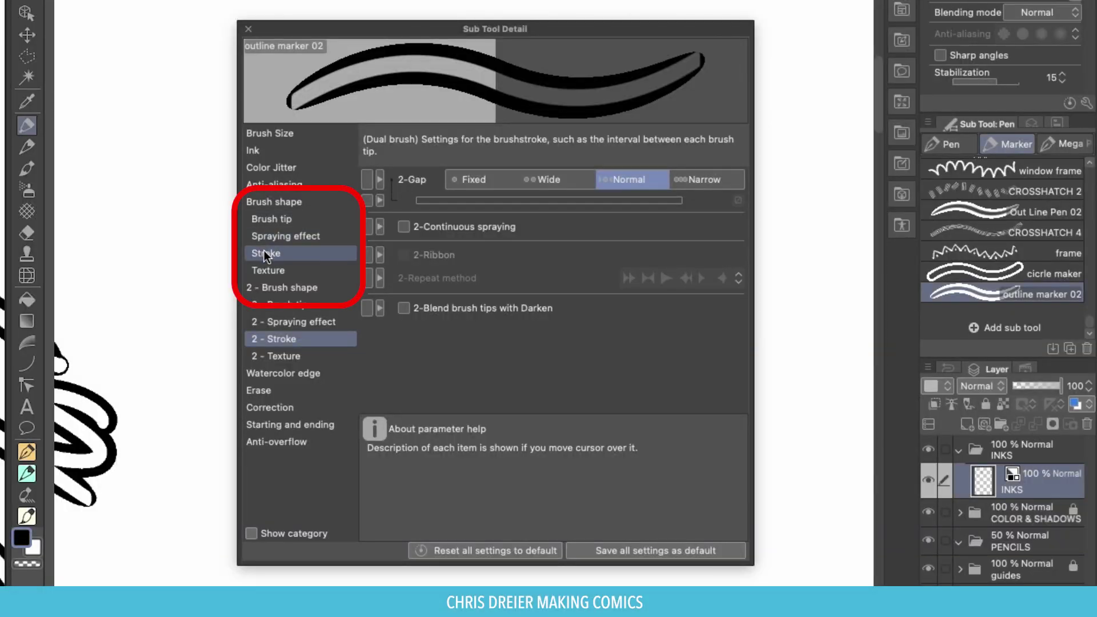
pyautogui.click(266, 254)
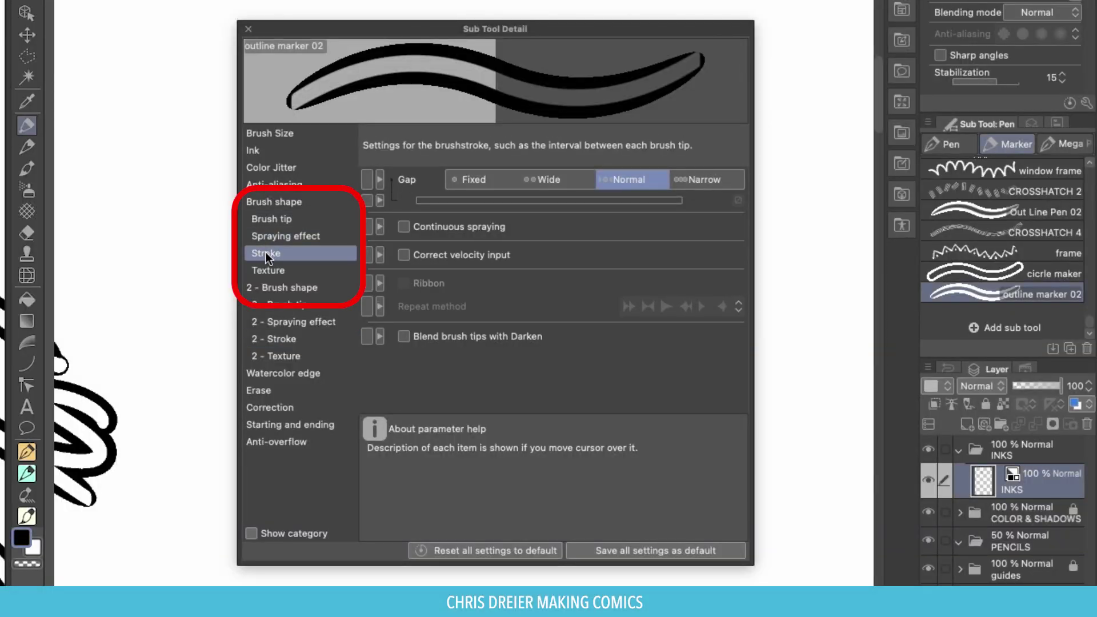
pyautogui.click(475, 178)
pyautogui.click(485, 201)
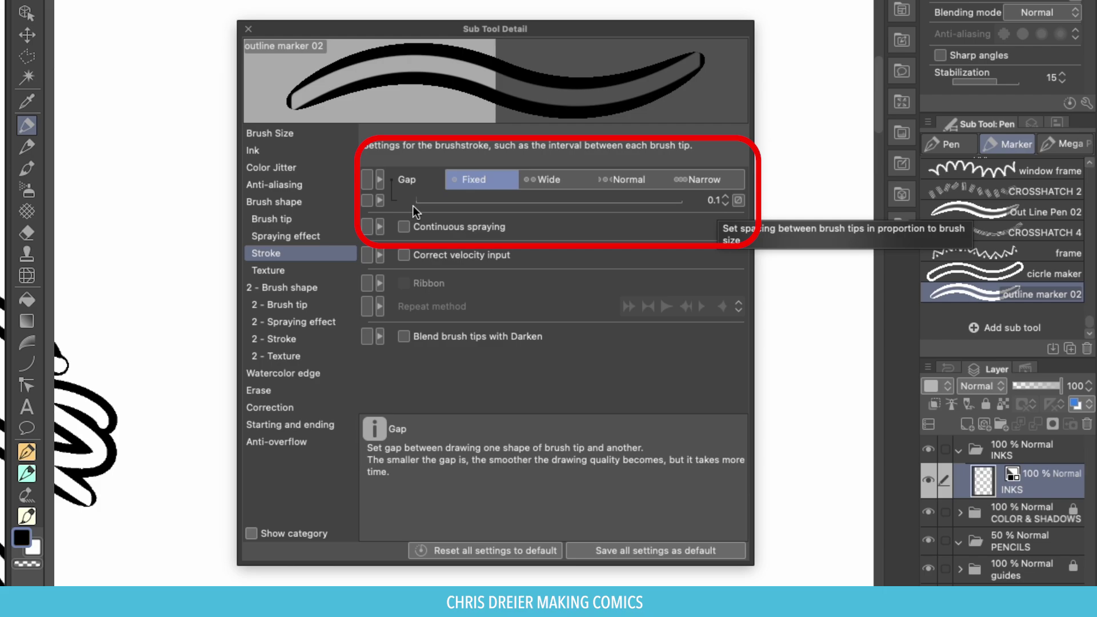
pyautogui.click(536, 177)
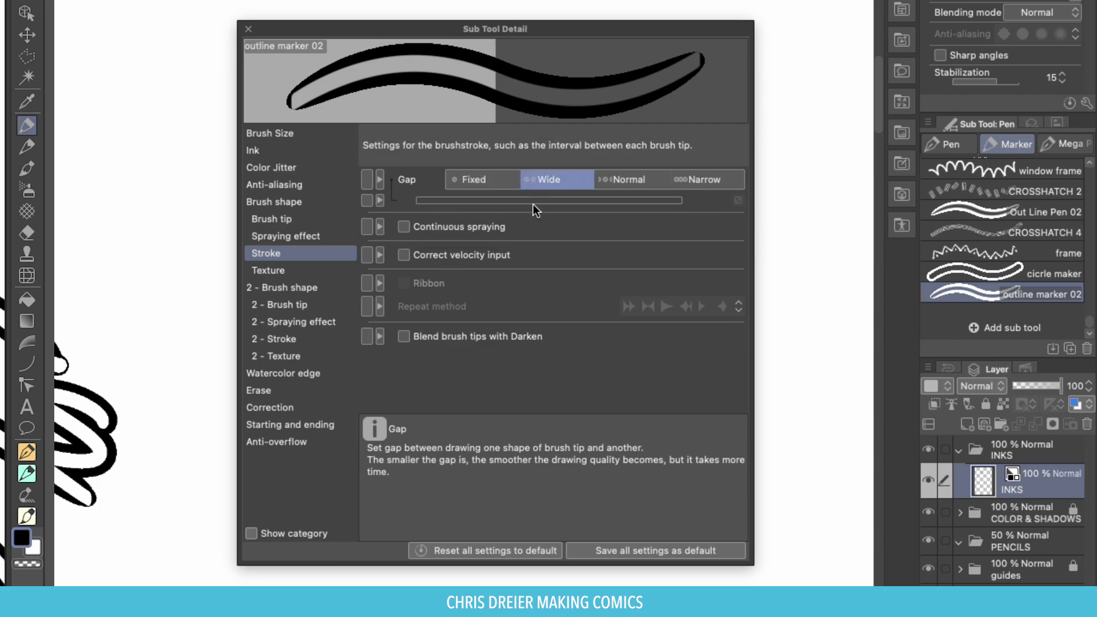
pyautogui.click(495, 179)
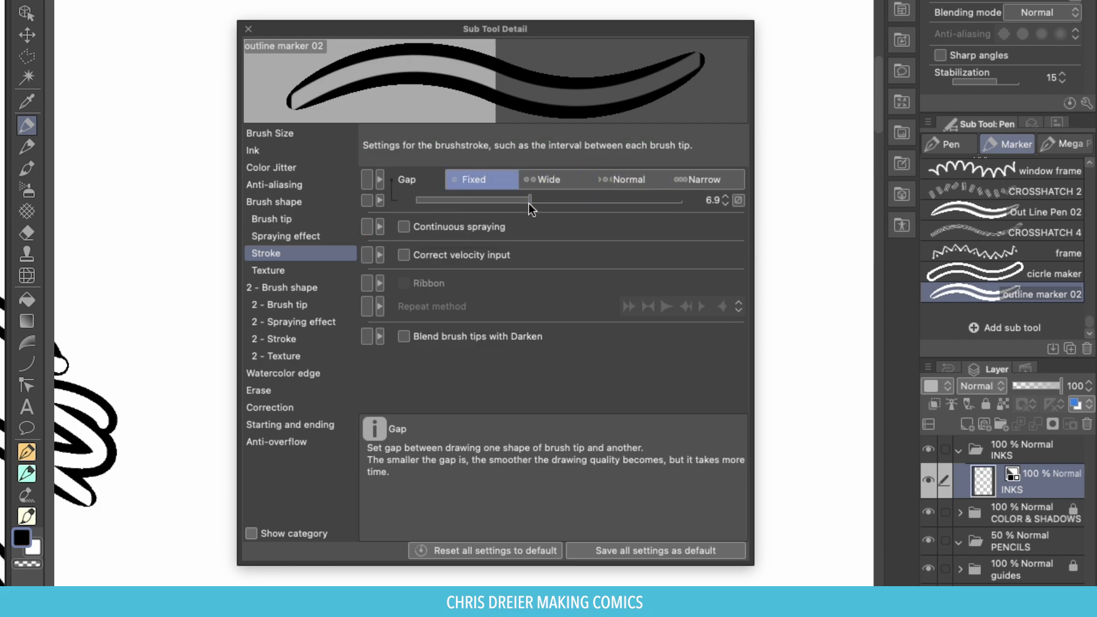
pyautogui.moveTo(530, 201); pyautogui.dragTo(615, 197)
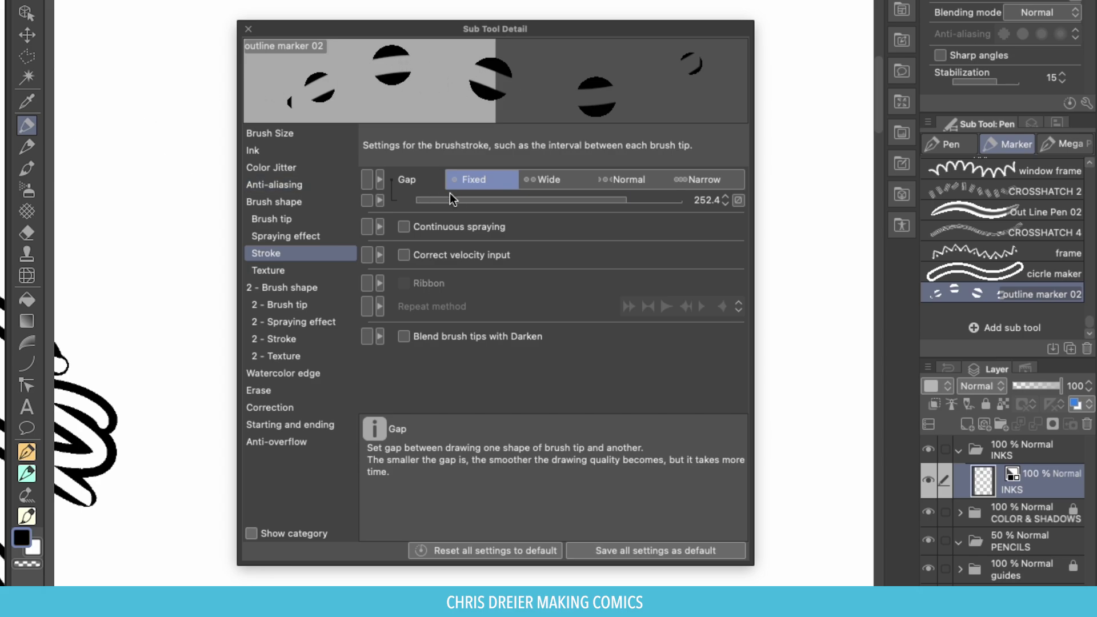
pyautogui.click(266, 134)
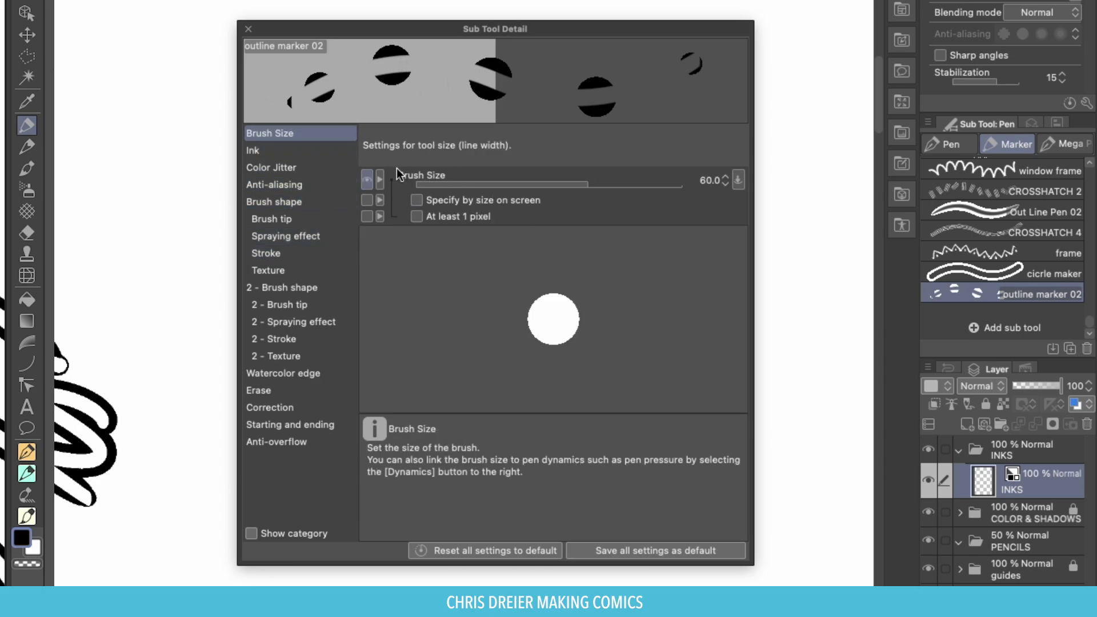
pyautogui.click(264, 252)
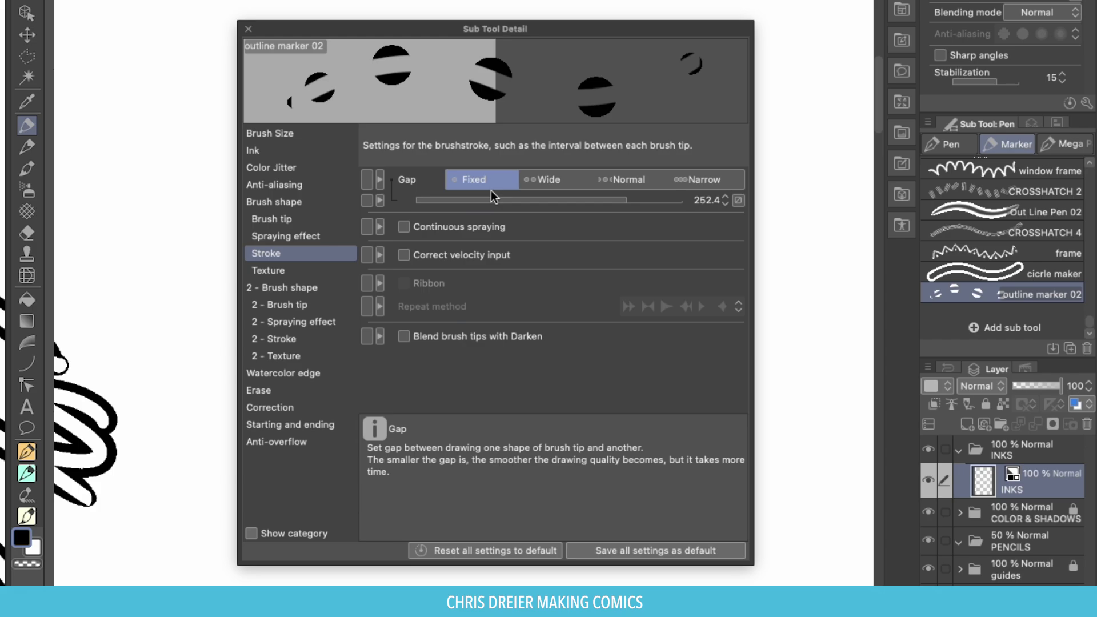
pyautogui.moveTo(495, 201)
pyautogui.mouseDown()
pyautogui.moveTo(386, 195)
pyautogui.moveTo(247, 154)
pyautogui.moveTo(441, 231)
pyautogui.moveTo(233, 296)
pyautogui.mouseUp()
# Clear the canvas, test a dotted stroke at gap 125.3, then return the gap to its minimum 0.1
pyautogui.press('Delete')
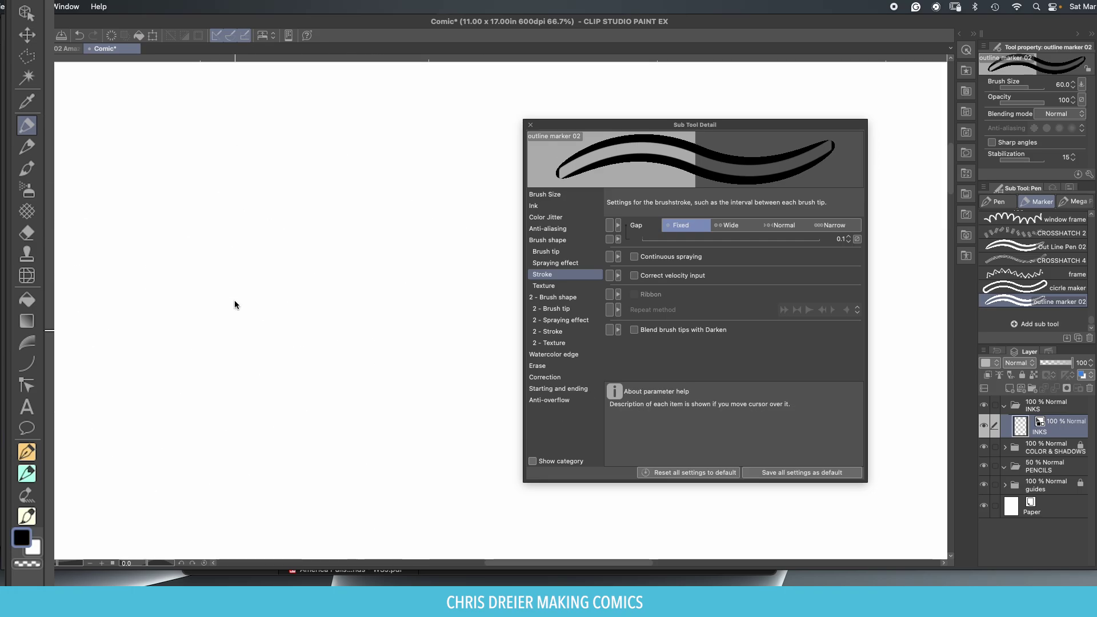
pyautogui.moveTo(431, 217)
pyautogui.mouseDown()
pyautogui.moveTo(186, 160)
pyautogui.moveTo(443, 321)
pyautogui.moveTo(206, 375)
pyautogui.mouseUp()
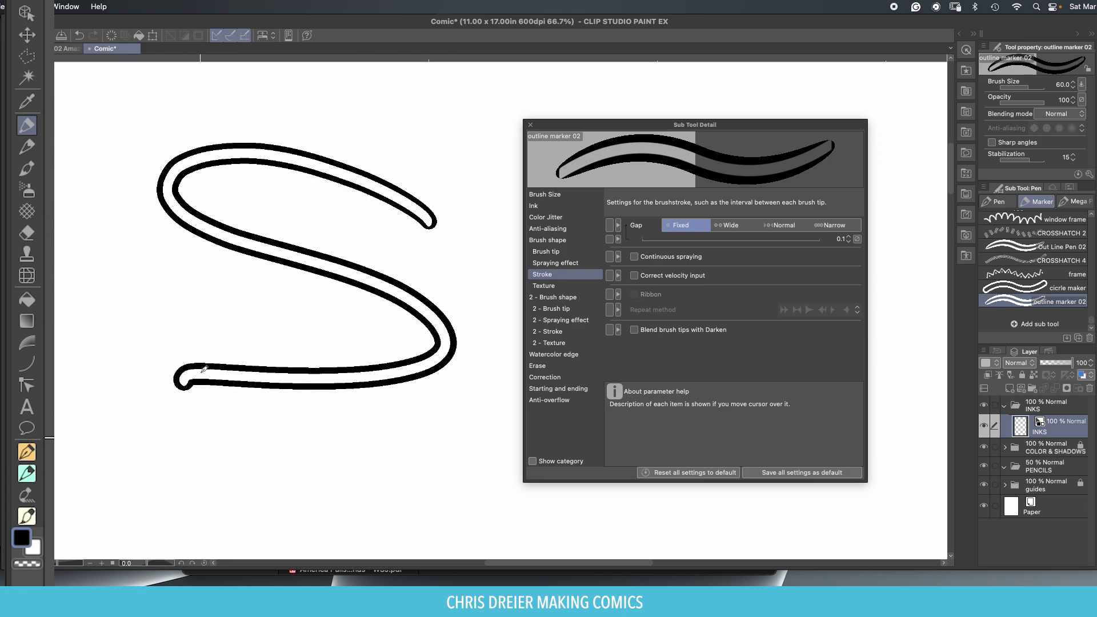
pyautogui.hotkey('ctrl', 'z')
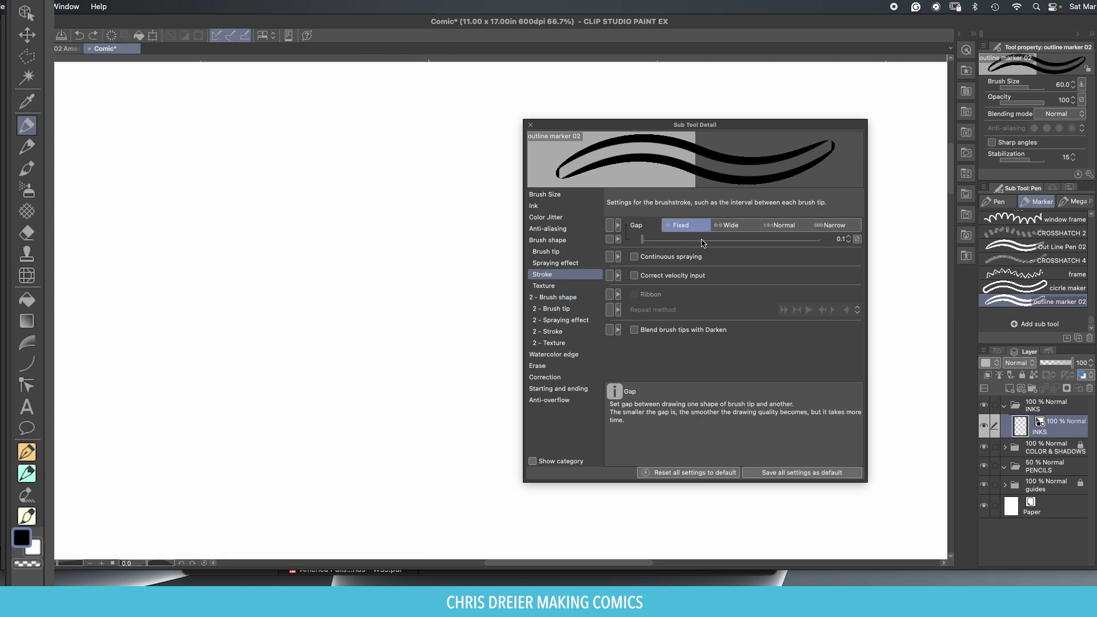
pyautogui.moveTo(702, 238); pyautogui.dragTo(770, 239)
pyautogui.moveTo(415, 265)
pyautogui.mouseDown()
pyautogui.moveTo(235, 219)
pyautogui.moveTo(251, 314)
pyautogui.moveTo(435, 344)
pyautogui.moveTo(252, 420)
pyautogui.moveTo(263, 471)
pyautogui.moveTo(399, 487)
pyautogui.mouseUp()
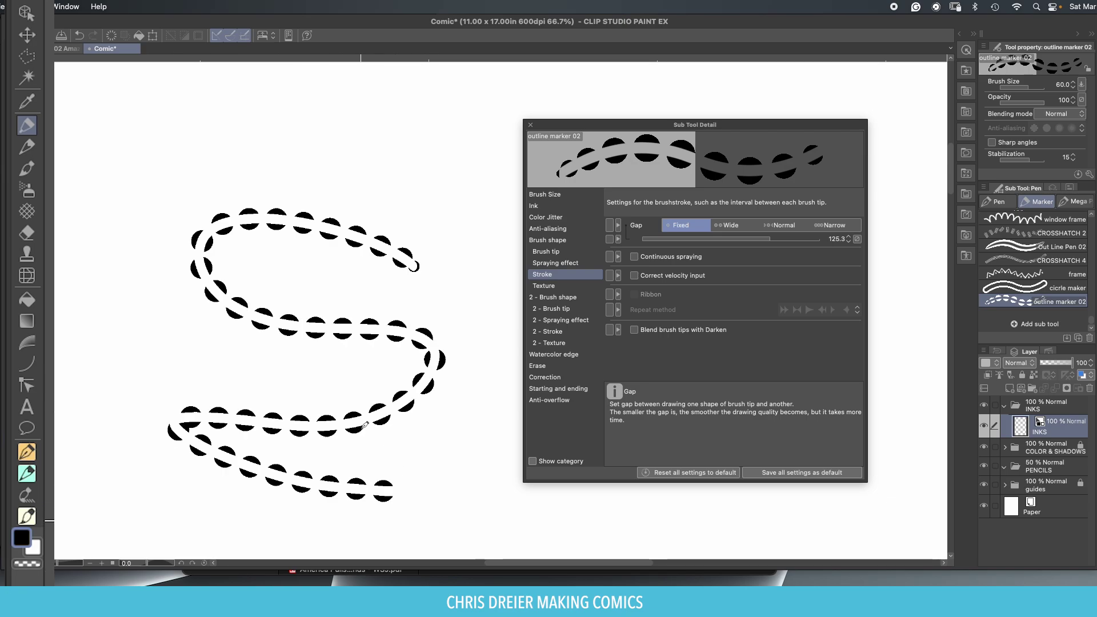
pyautogui.hotkey('ctrl', 'z')
pyautogui.moveTo(664, 239); pyautogui.dragTo(483, 247)
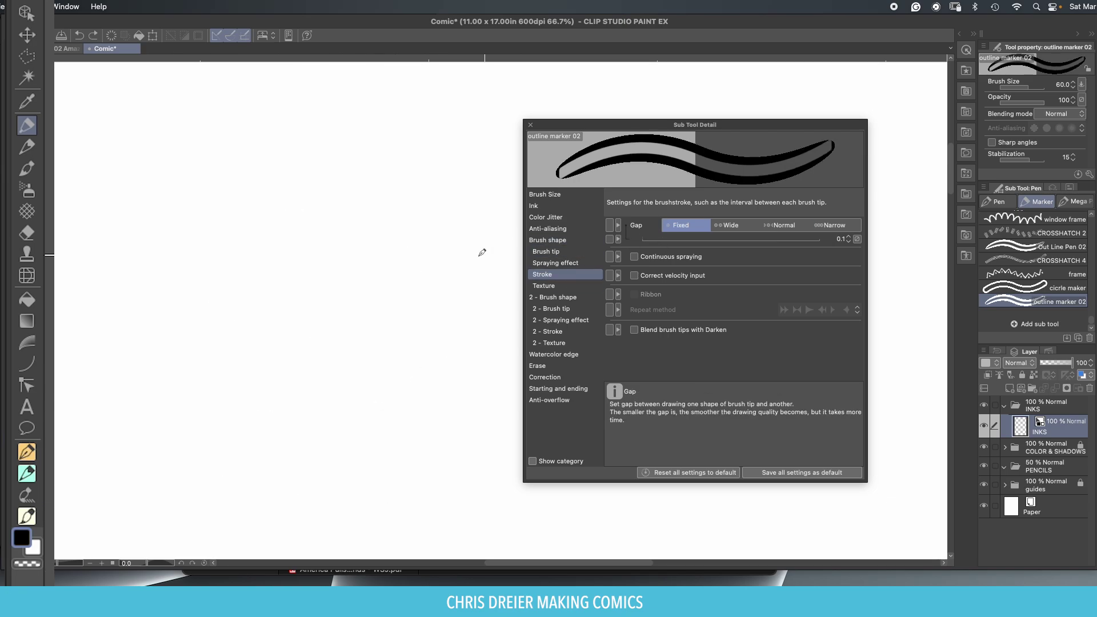
# Return to the dual brush settings and draw an S-shaped hollow outline test stroke
pyautogui.click(556, 310)
pyautogui.click(558, 298)
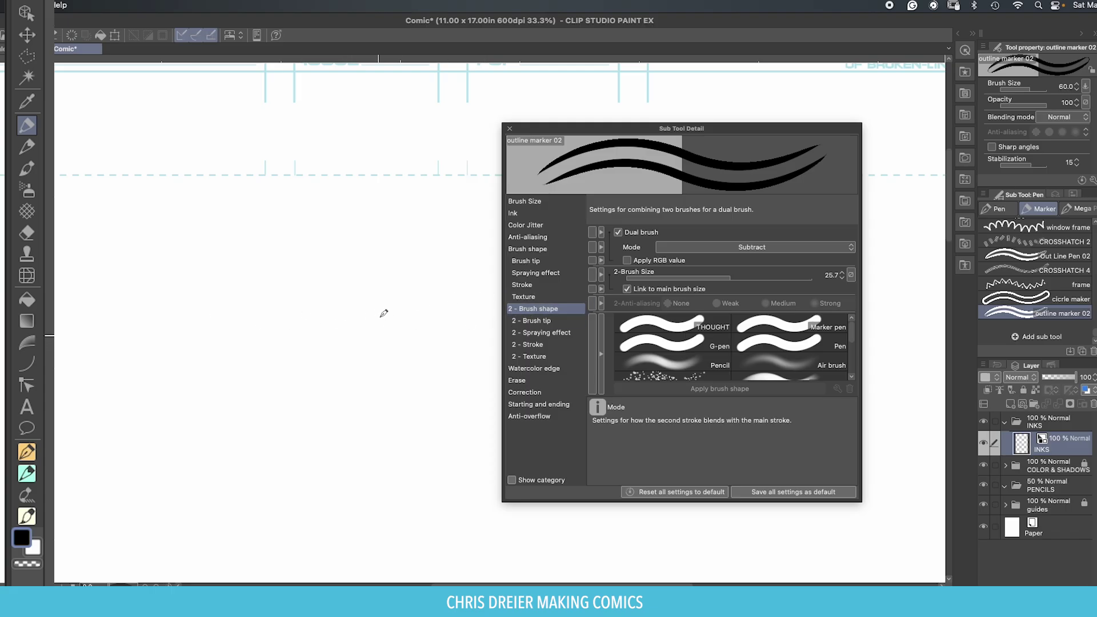
pyautogui.moveTo(377, 314)
pyautogui.mouseDown()
pyautogui.moveTo(222, 238)
pyautogui.moveTo(407, 397)
pyautogui.moveTo(270, 413)
pyautogui.mouseUp()
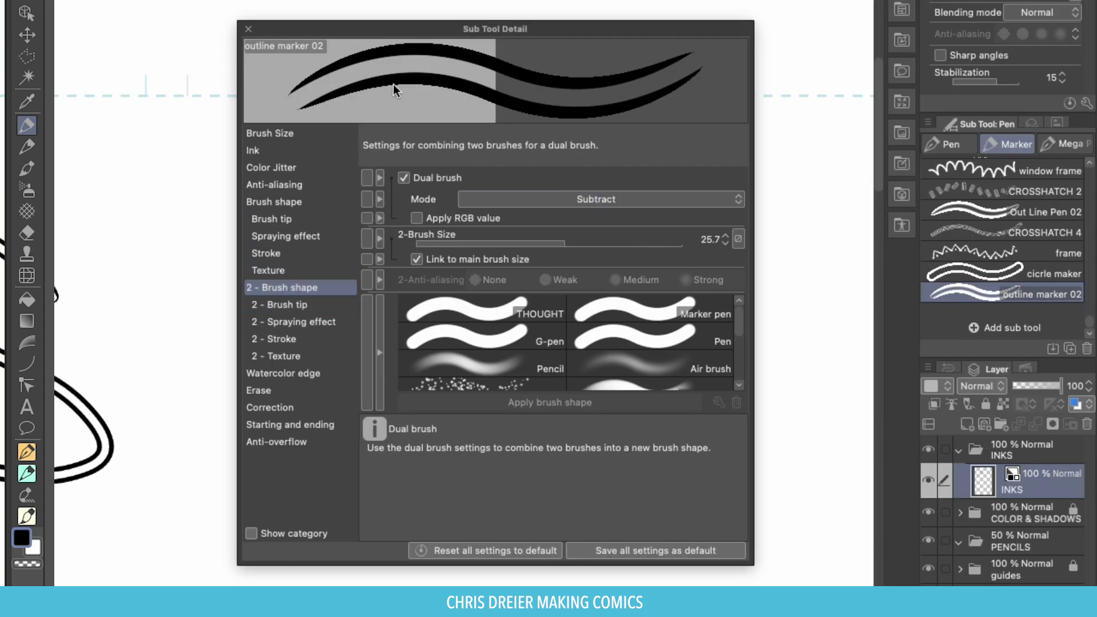
# Check the main brush size pressure settings, draw a tapered test stroke, then clear the canvas
pyautogui.click(256, 132)
pyautogui.click(738, 180)
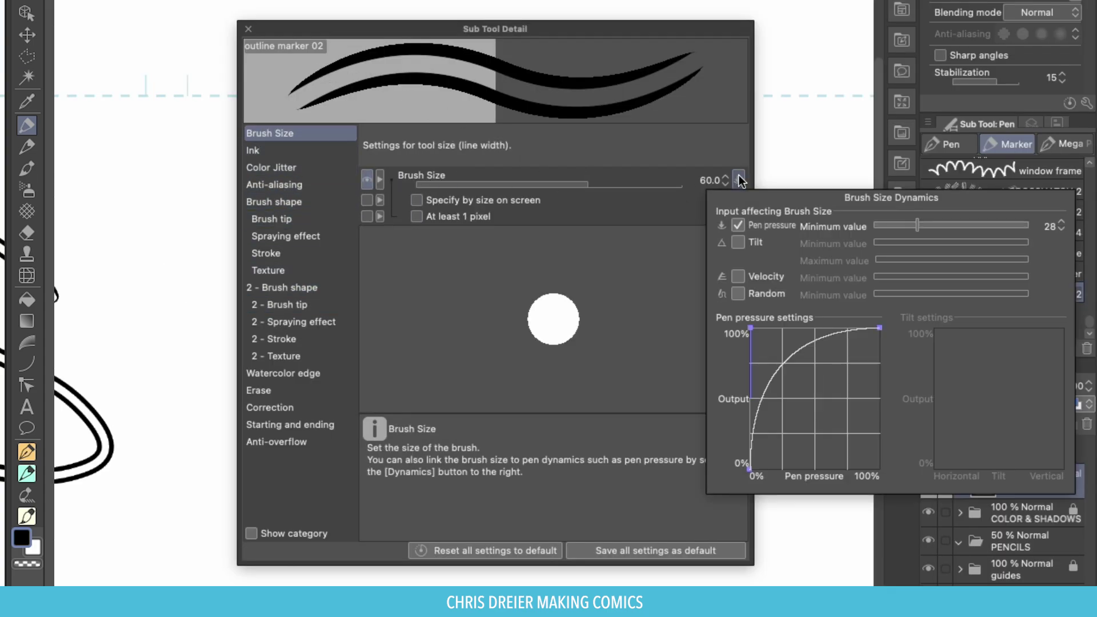
pyautogui.click(685, 140)
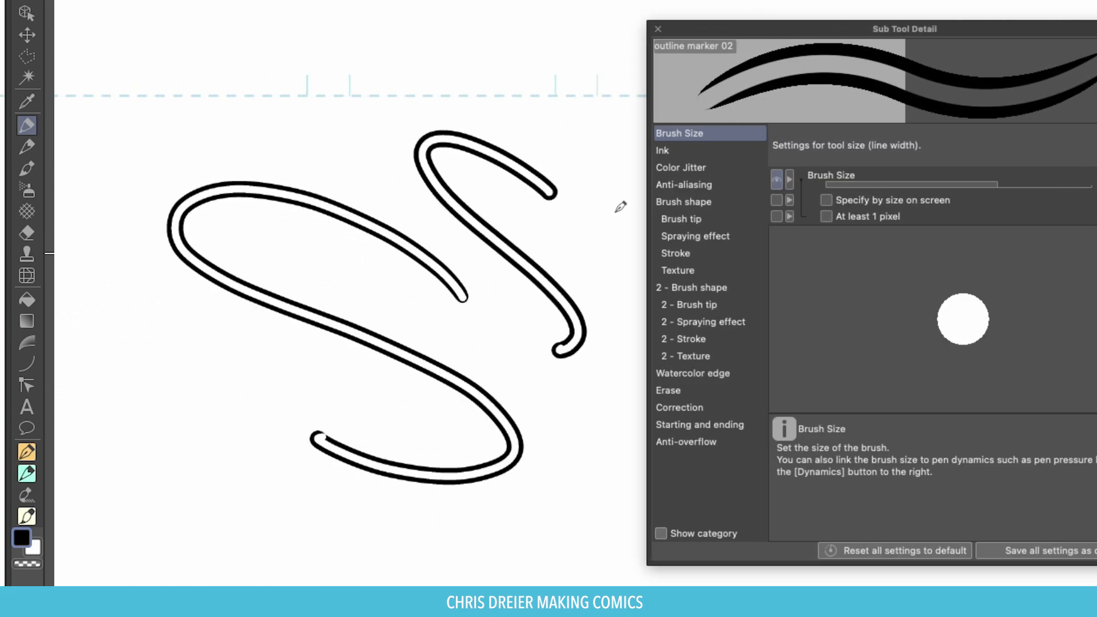
pyautogui.moveTo(616, 212); pyautogui.dragTo(380, 67)
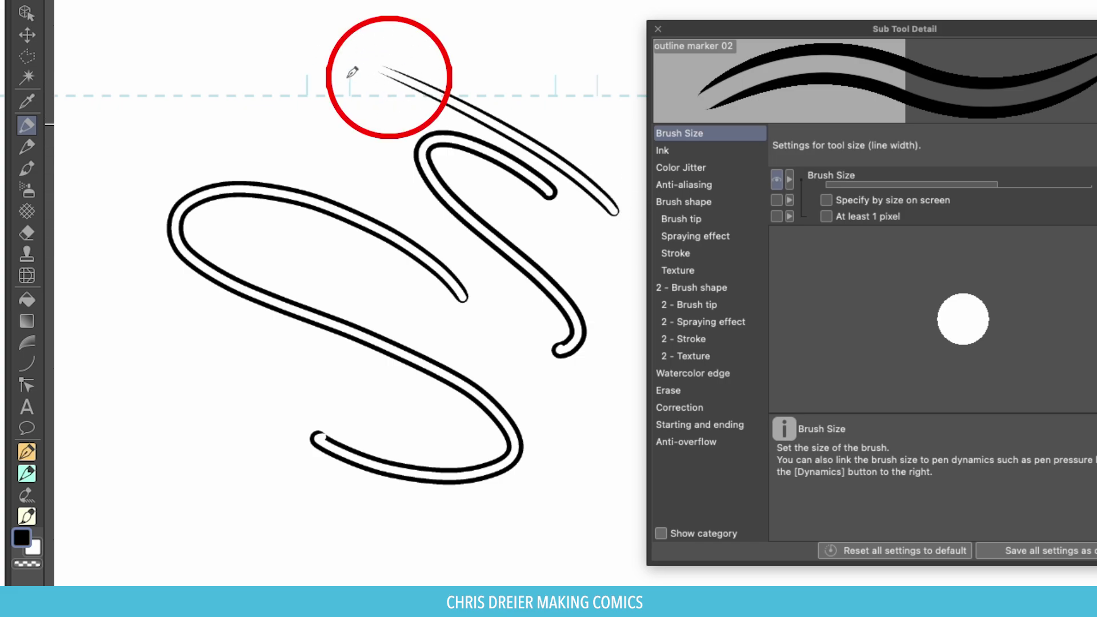
pyautogui.press('Delete')
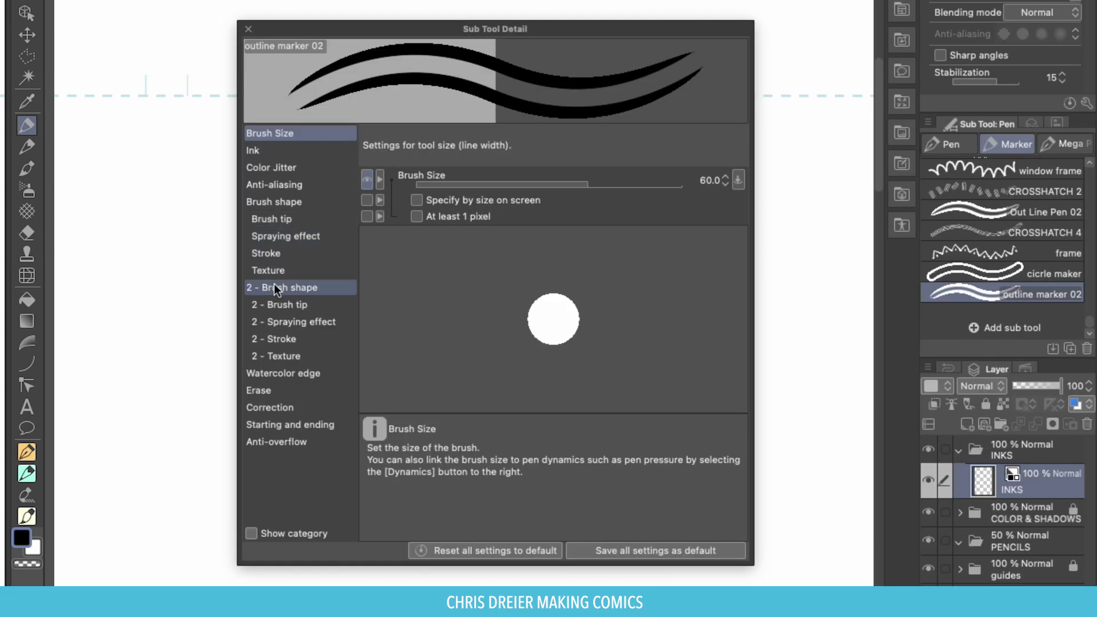
pyautogui.click(273, 289)
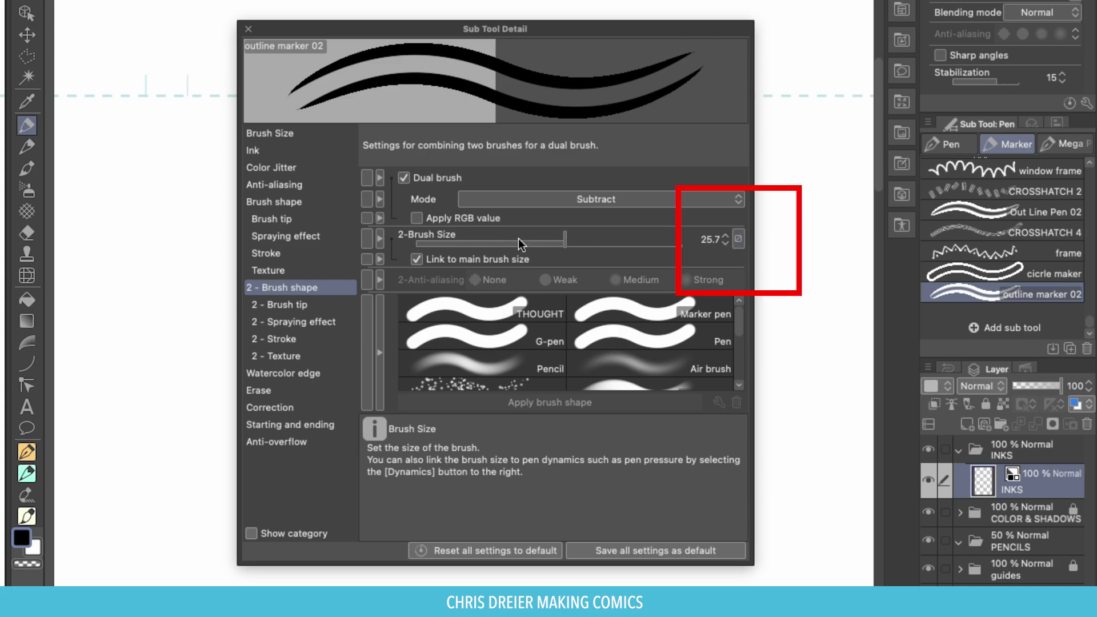
# Make 2-Brush Size follow pen pressure with a steep convex curve and minimum 25
pyautogui.click(739, 239)
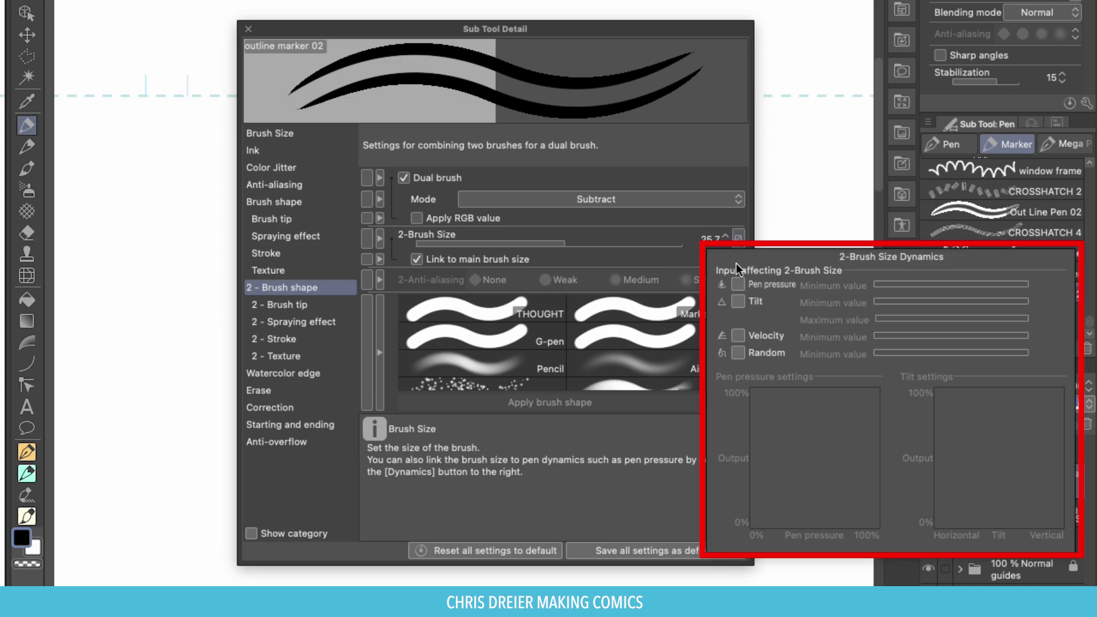
pyautogui.click(739, 284)
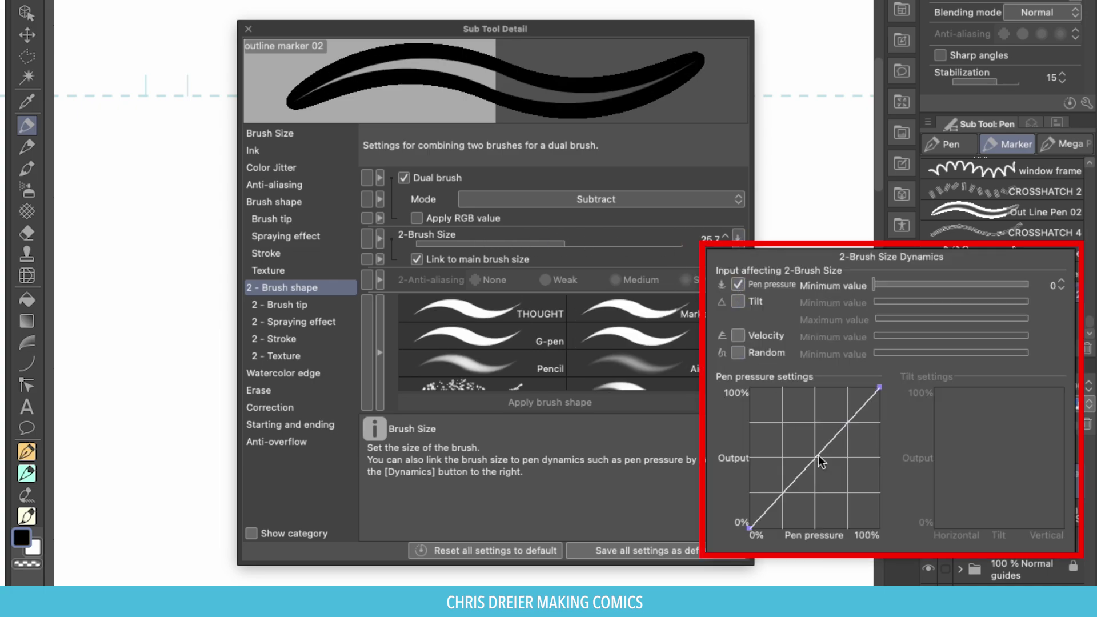
pyautogui.moveTo(819, 455); pyautogui.dragTo(739, 377)
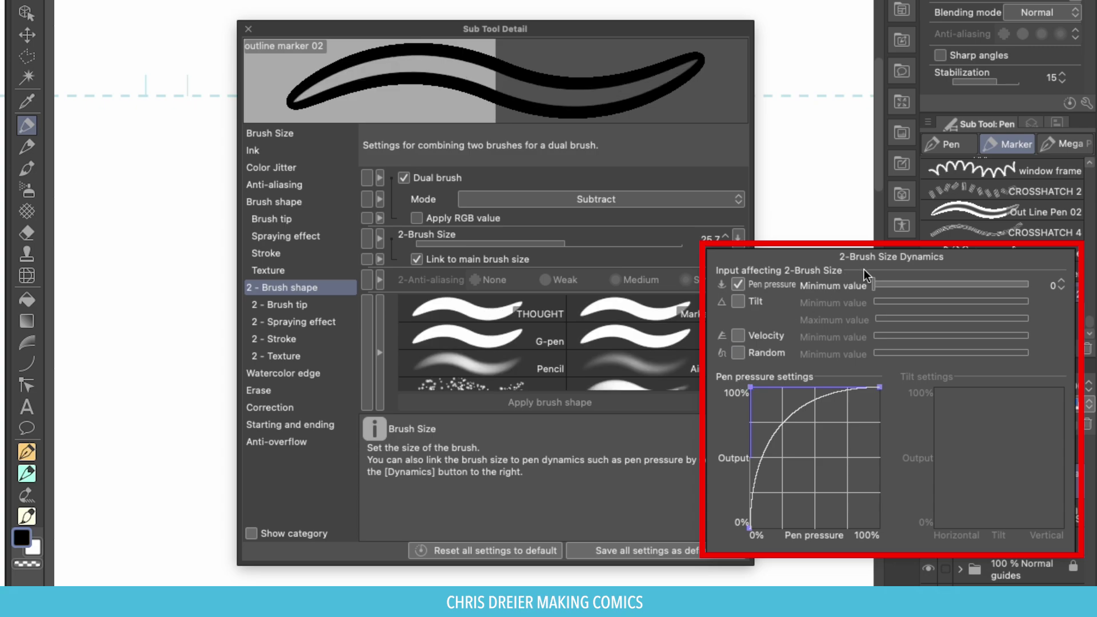
pyautogui.moveTo(875, 285); pyautogui.dragTo(914, 284)
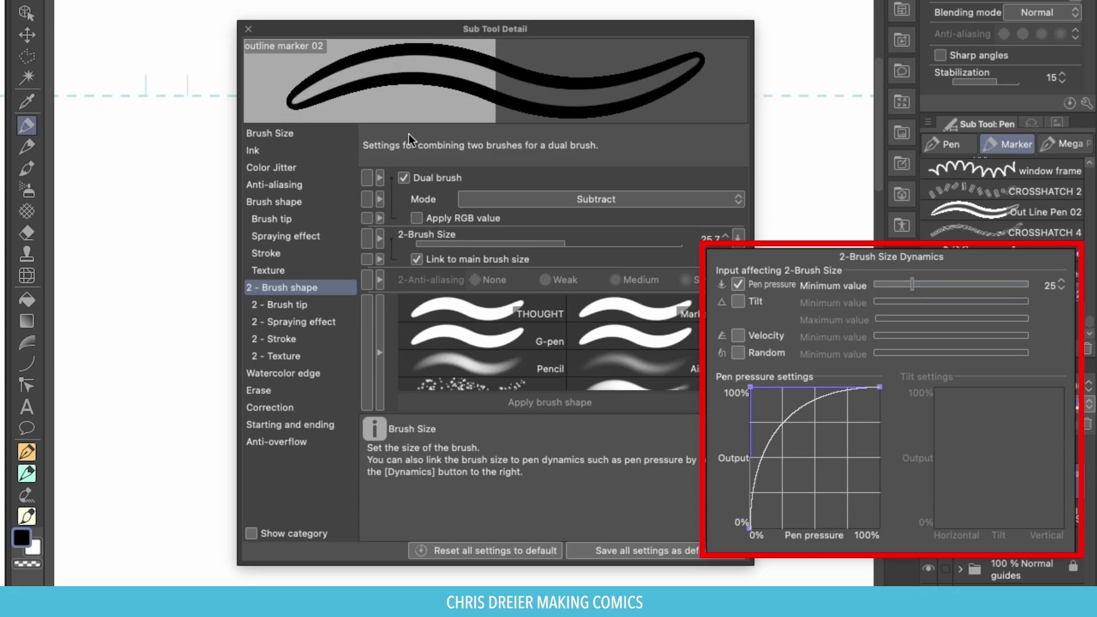
pyautogui.click(702, 166)
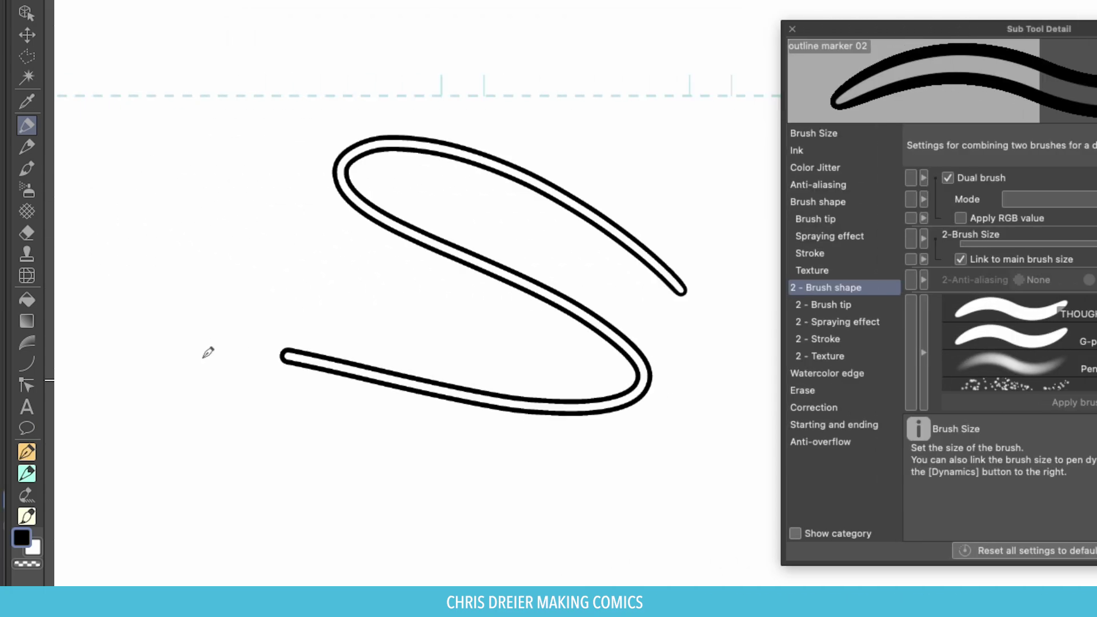
# Draw six tapered hollow outline test strokes across the page
pyautogui.moveTo(207, 353); pyautogui.dragTo(455, 485)
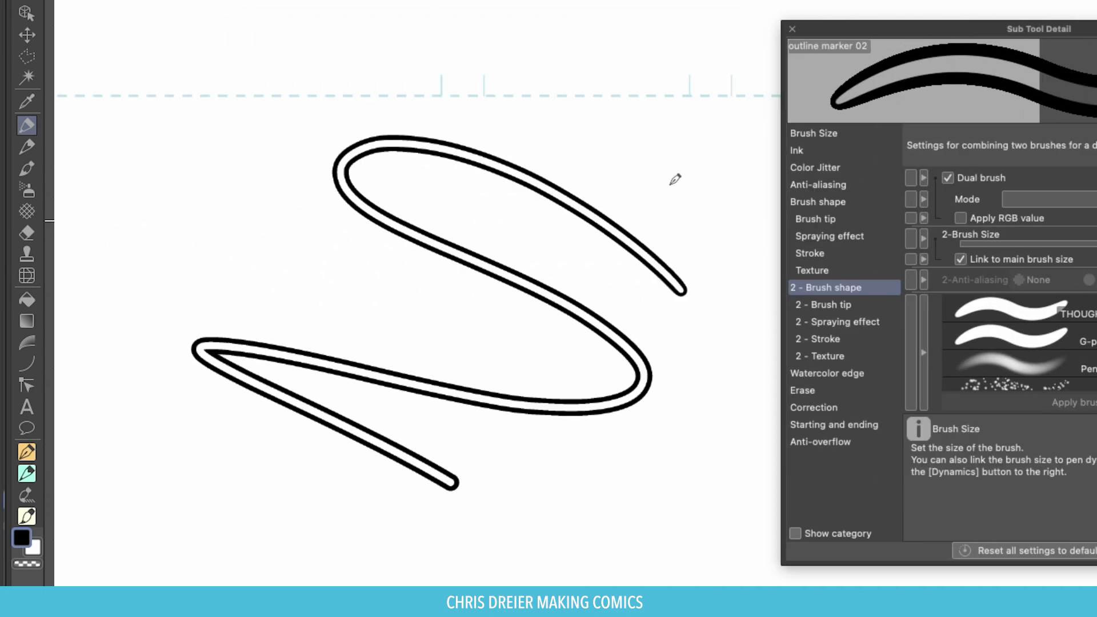
pyautogui.moveTo(693, 197); pyautogui.dragTo(472, 72)
pyautogui.moveTo(438, 316); pyautogui.dragTo(135, 133)
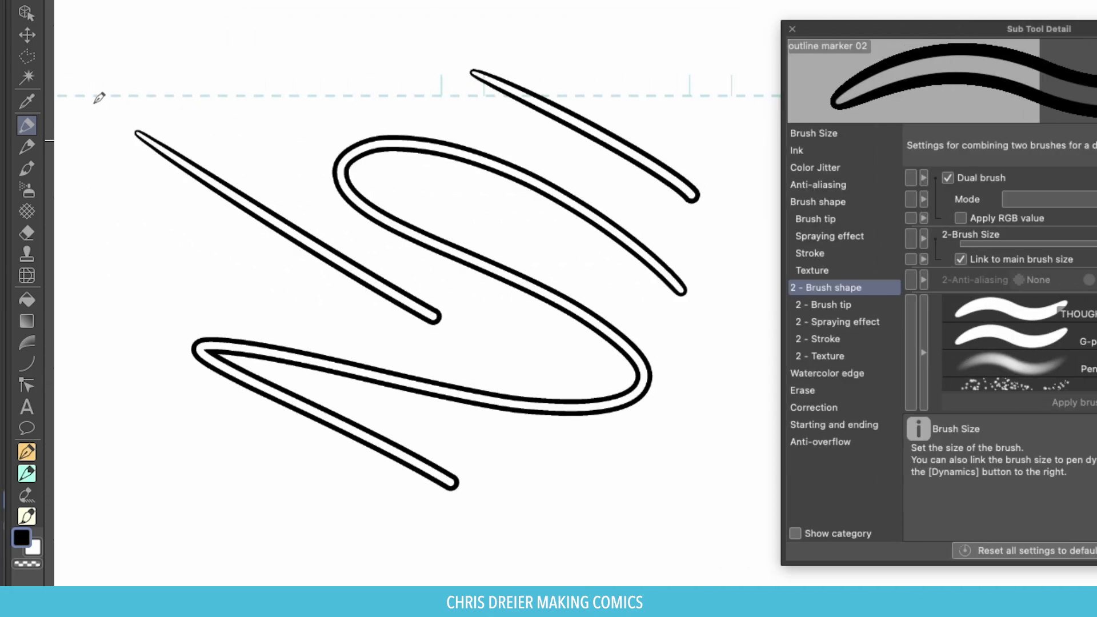
pyautogui.moveTo(617, 548); pyautogui.dragTo(564, 544)
pyautogui.moveTo(426, 524); pyautogui.dragTo(183, 444)
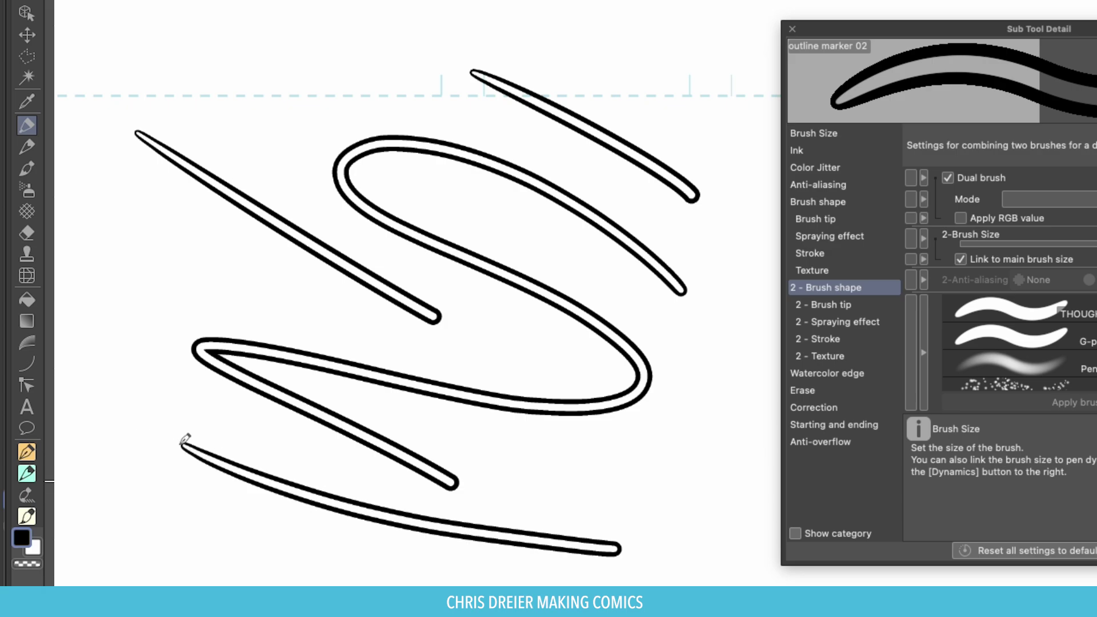
pyautogui.moveTo(708, 405)
pyautogui.mouseDown()
pyautogui.moveTo(747, 489)
pyautogui.moveTo(662, 549)
pyautogui.mouseUp()
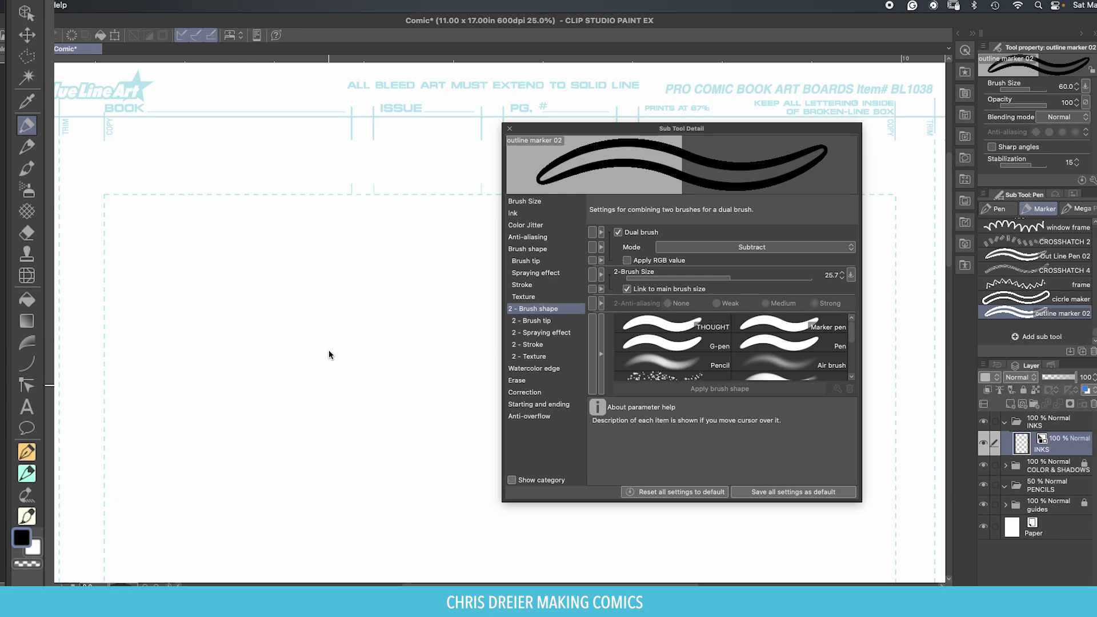
# Draw two more hollow outline strokes through the scribble, then clear the layer
pyautogui.scroll(-2, 328, 350)
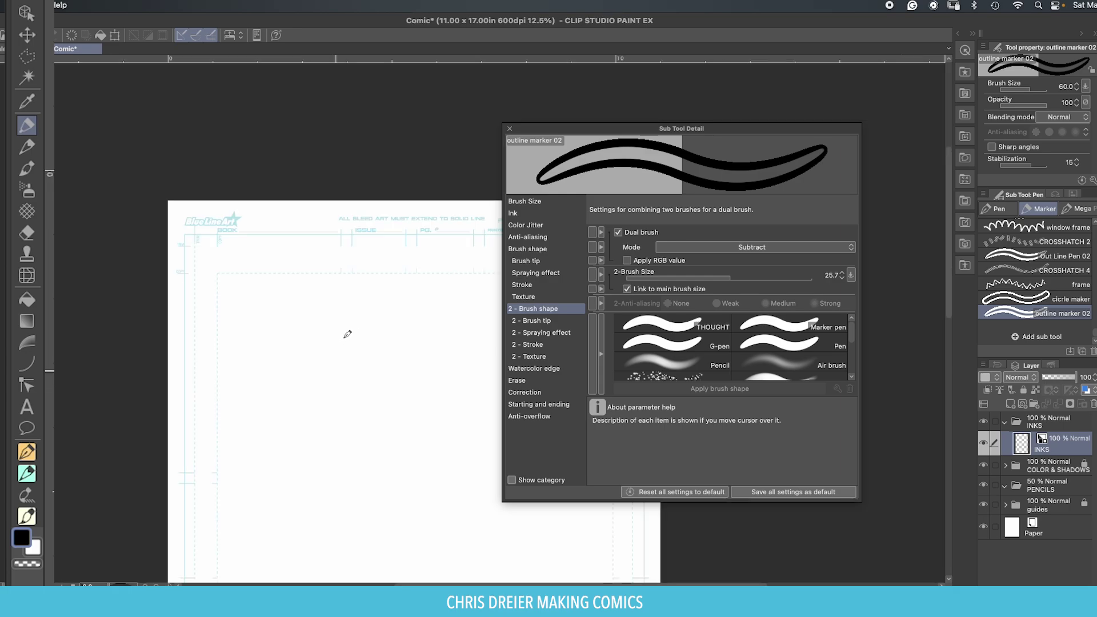
pyautogui.scroll(2, 345, 370)
pyautogui.moveTo(283, 360); pyautogui.dragTo(385, 342)
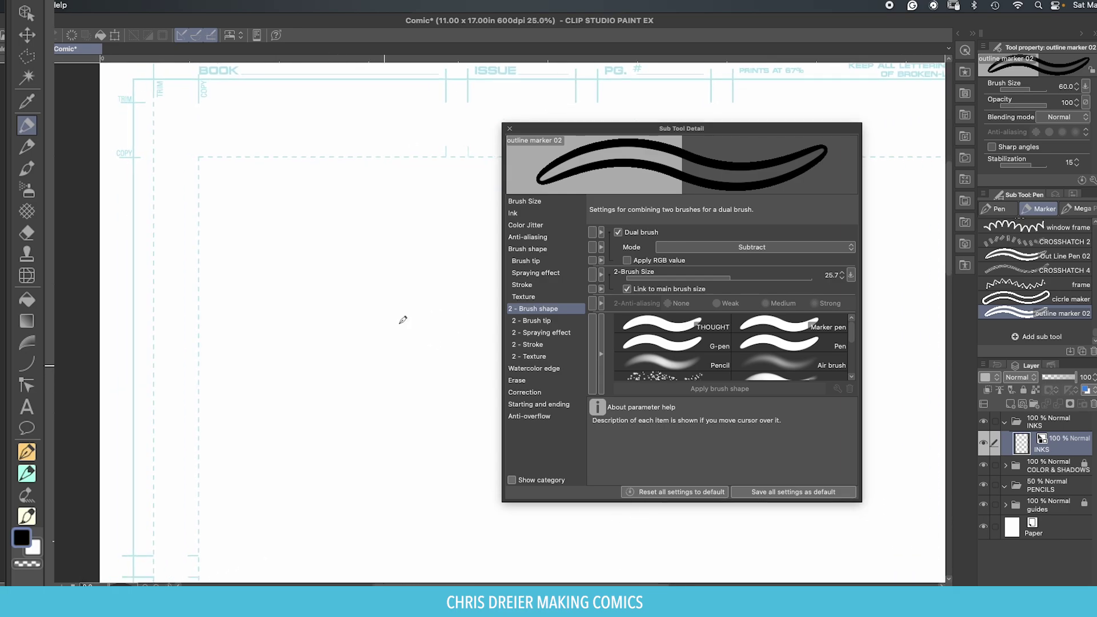
pyautogui.moveTo(633, 128); pyautogui.dragTo(713, 121)
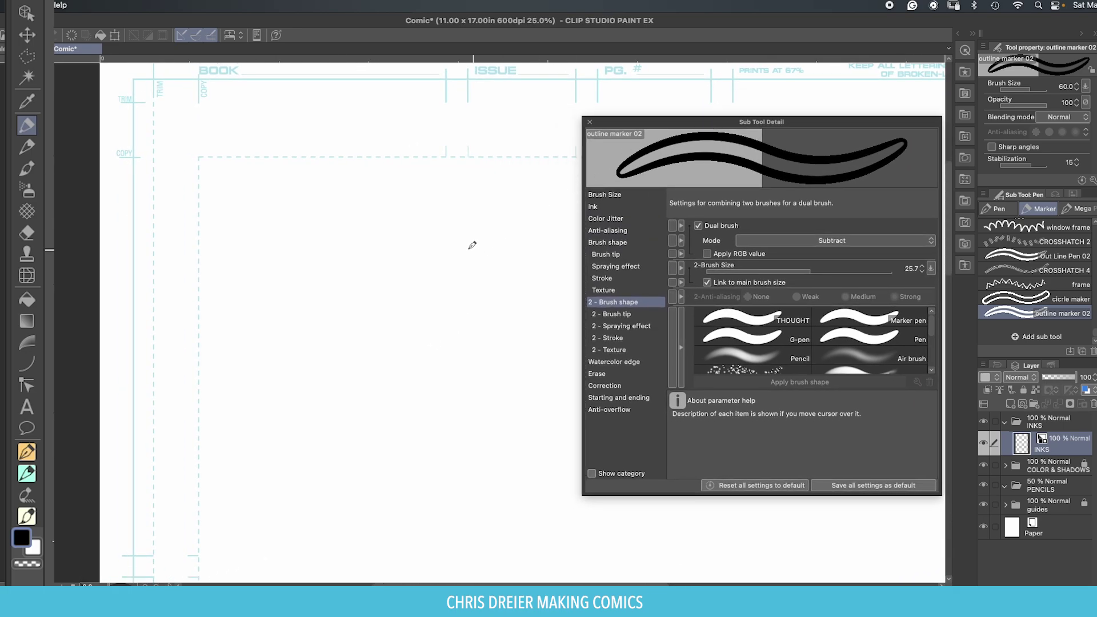
pyautogui.moveTo(451, 251)
pyautogui.mouseDown()
pyautogui.moveTo(378, 191)
pyautogui.moveTo(245, 311)
pyautogui.moveTo(424, 399)
pyautogui.moveTo(321, 326)
pyautogui.moveTo(228, 392)
pyautogui.moveTo(307, 299)
pyautogui.moveTo(403, 459)
pyautogui.moveTo(438, 338)
pyautogui.moveTo(326, 249)
pyautogui.moveTo(400, 182)
pyautogui.moveTo(478, 265)
pyautogui.moveTo(400, 393)
pyautogui.moveTo(268, 479)
pyautogui.mouseUp()
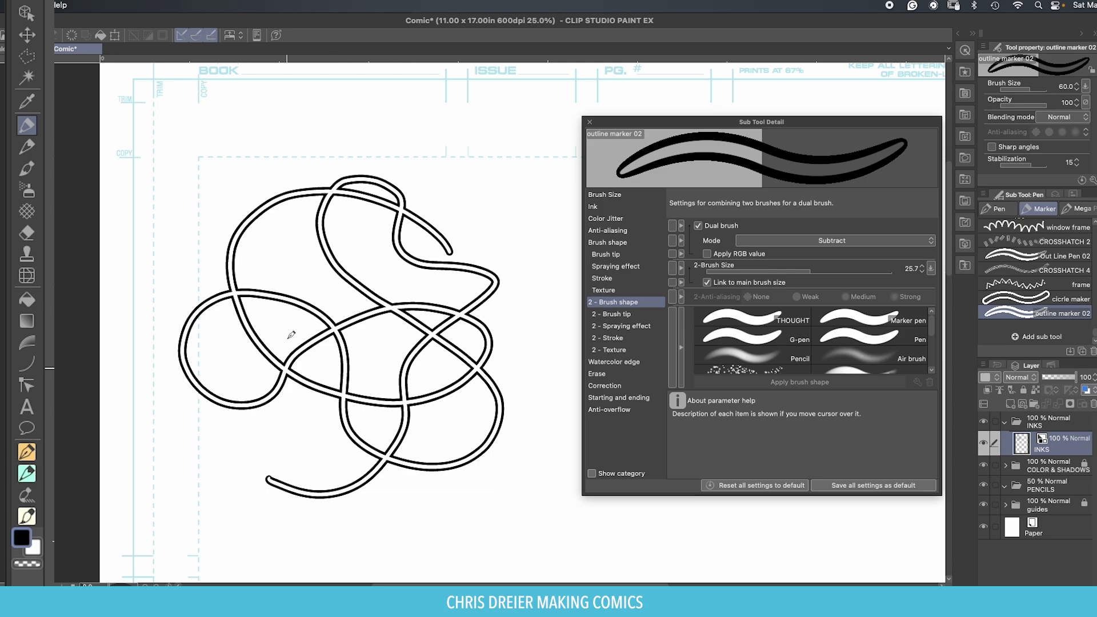
pyautogui.moveTo(282, 243)
pyautogui.mouseDown()
pyautogui.moveTo(250, 363)
pyautogui.moveTo(268, 430)
pyautogui.moveTo(348, 502)
pyautogui.moveTo(343, 448)
pyautogui.moveTo(280, 269)
pyautogui.moveTo(369, 235)
pyautogui.mouseUp()
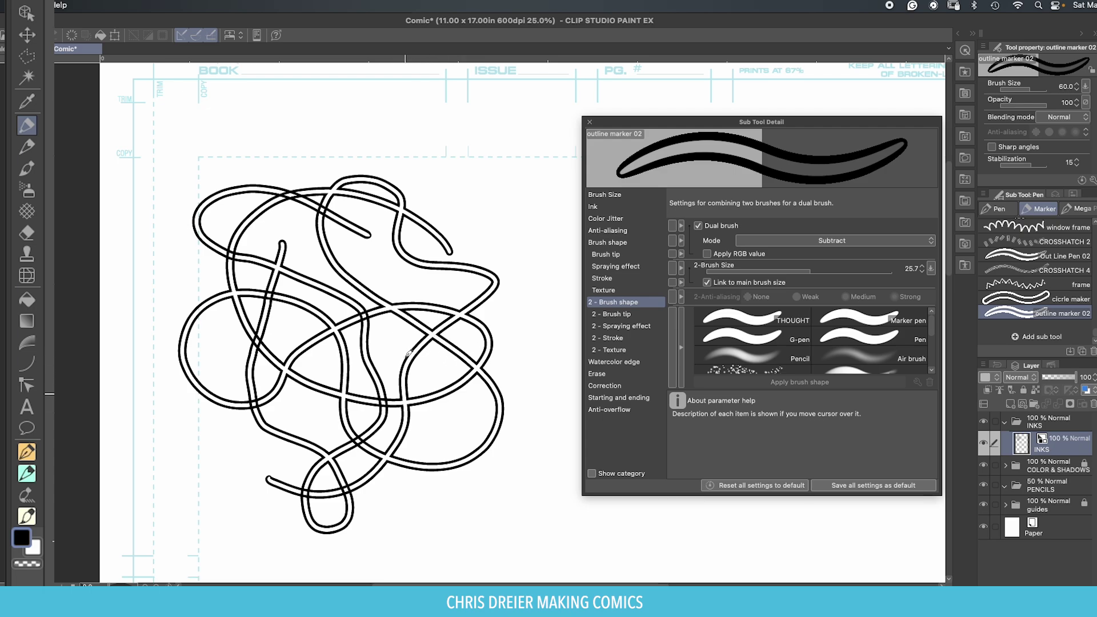
pyautogui.press('Delete')
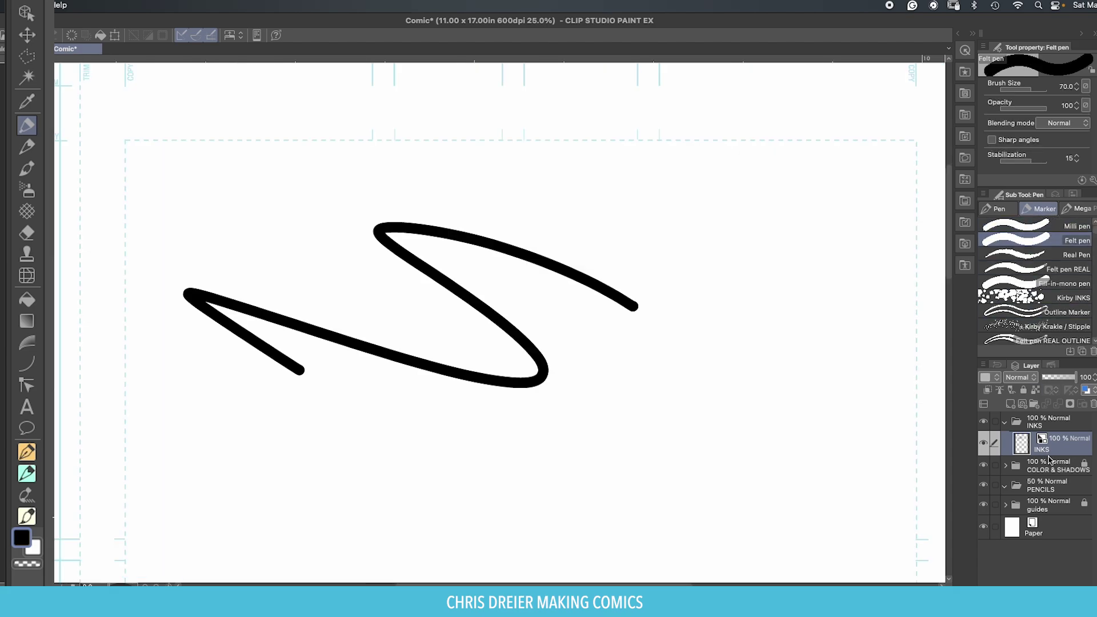
# Show the Layer Property panel and give the INKS layer a Border effect at thickness 1.0
pyautogui.click(1055, 194)
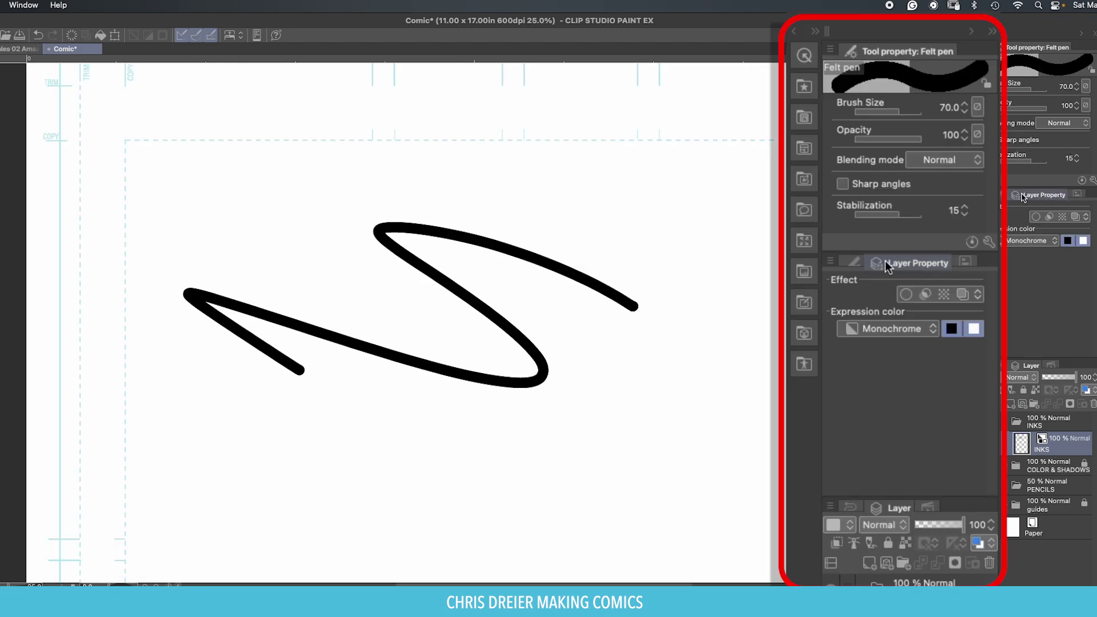
pyautogui.click(24, 6)
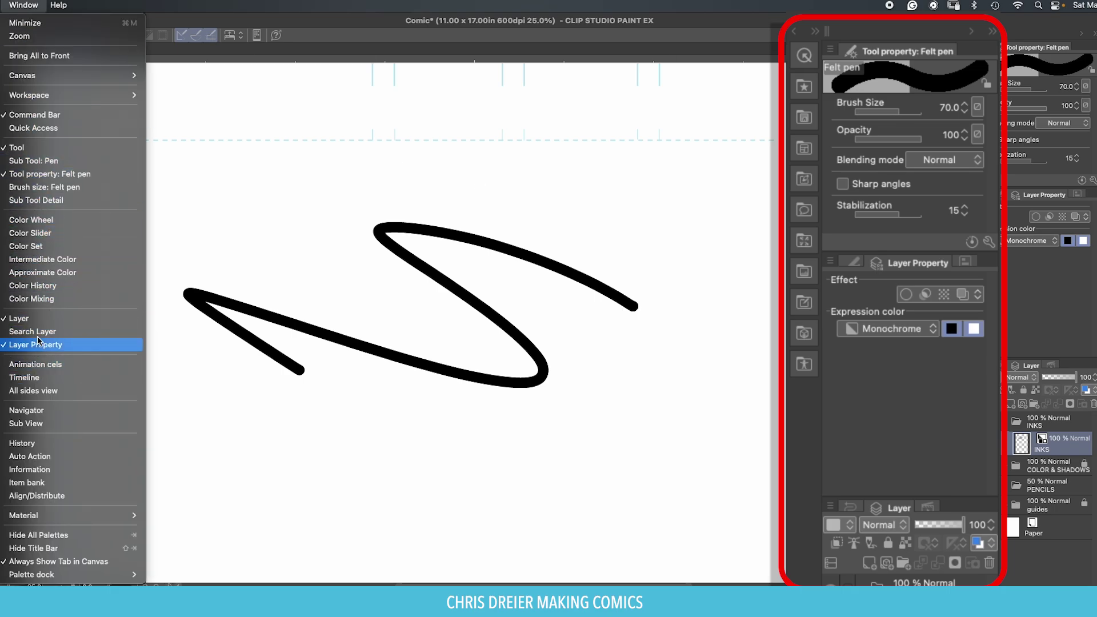
pyautogui.click(45, 351)
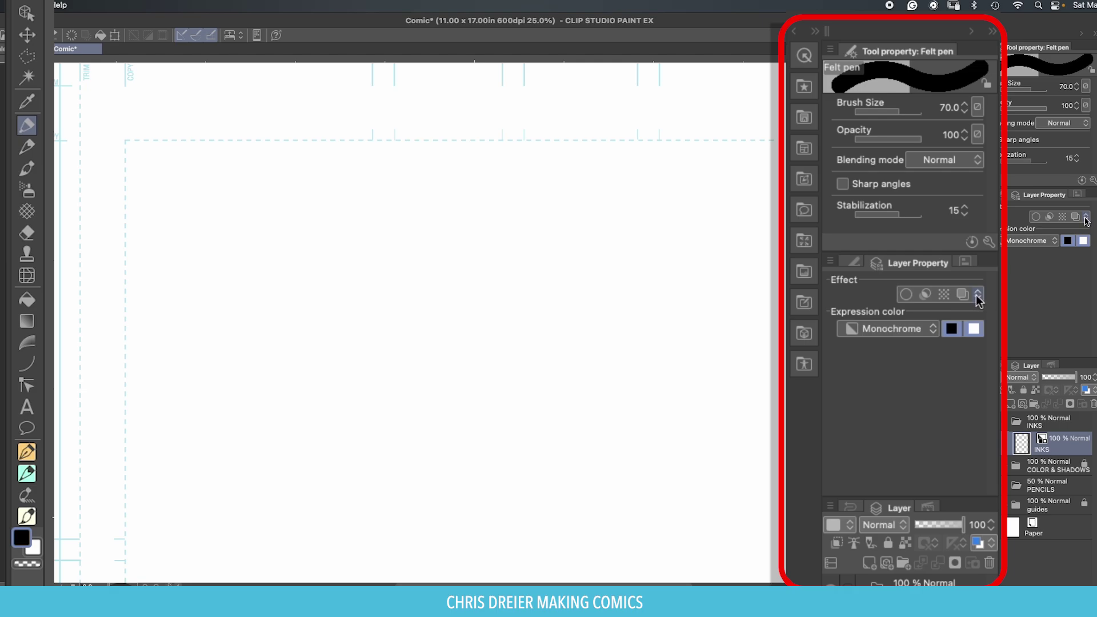
pyautogui.click(977, 295)
pyautogui.click(863, 313)
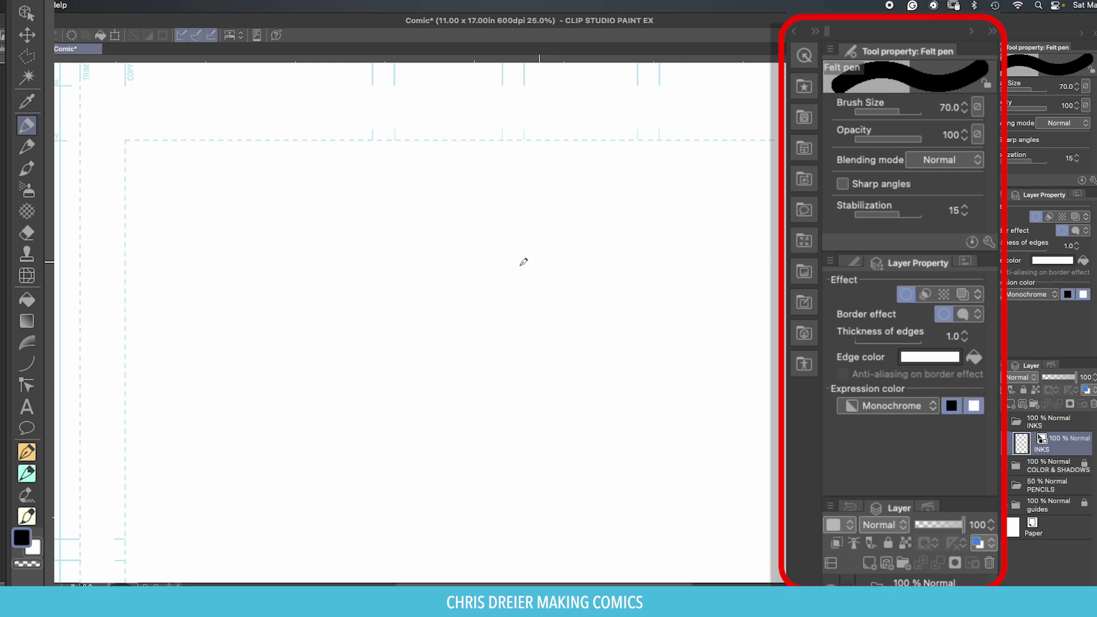
# Draw a looping Felt pen test stroke, hide the Paper layer, and zoom into the crossings
pyautogui.moveTo(520, 270)
pyautogui.mouseDown()
pyautogui.moveTo(521, 362)
pyautogui.moveTo(514, 343)
pyautogui.moveTo(254, 387)
pyautogui.mouseUp()
pyautogui.moveTo(287, 351)
pyautogui.mouseDown()
pyautogui.moveTo(641, 468)
pyautogui.moveTo(696, 425)
pyautogui.mouseUp()
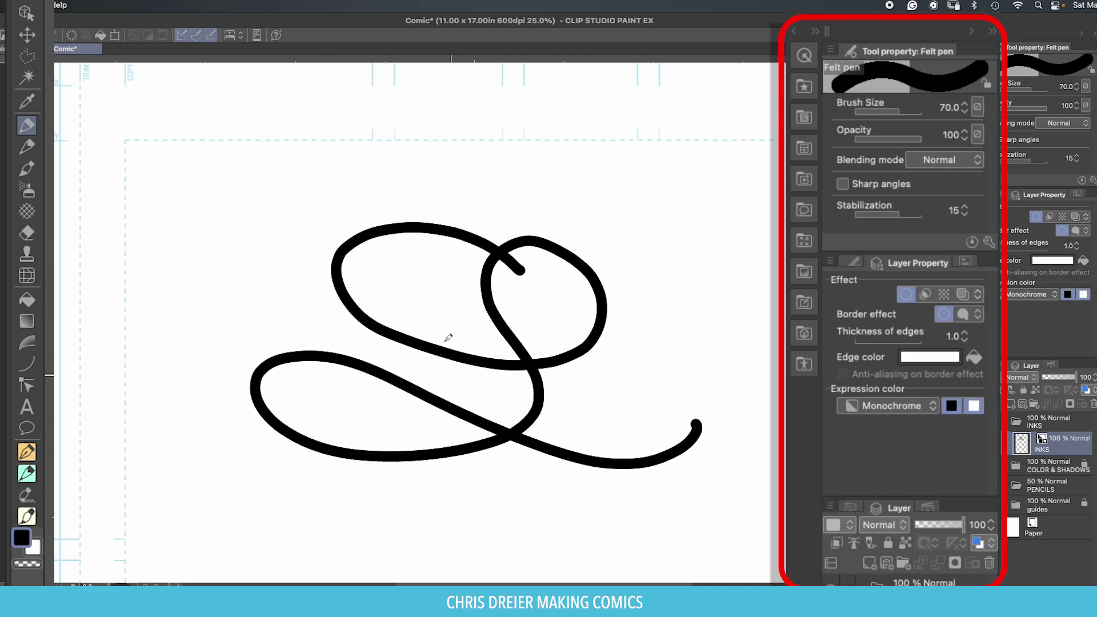
pyautogui.click(1017, 524)
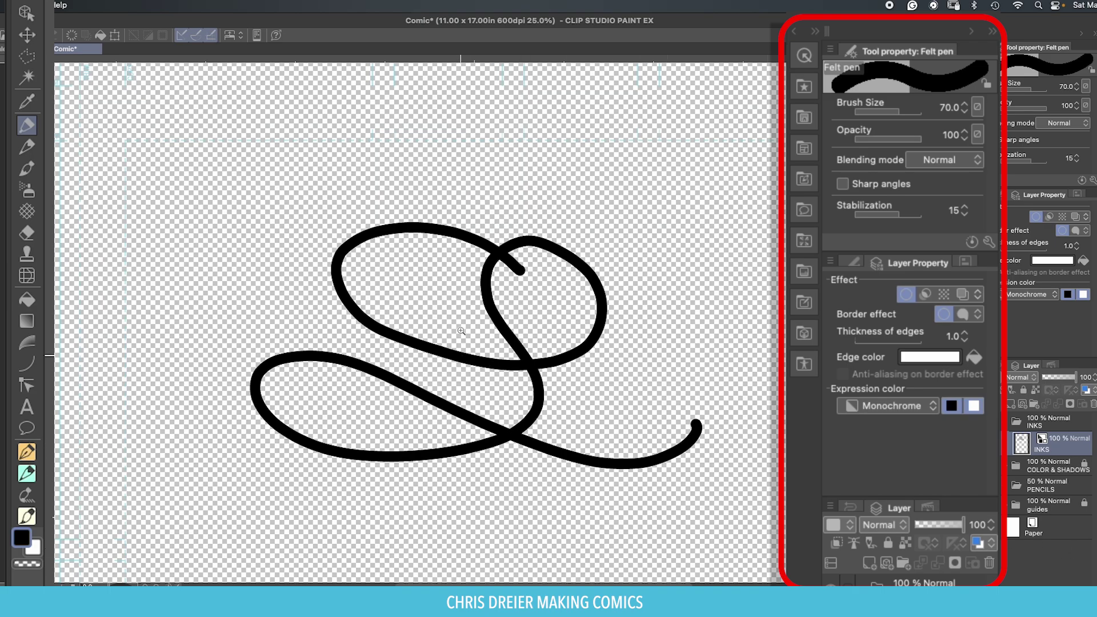
pyautogui.moveTo(461, 331)
pyautogui.mouseDown()
pyautogui.moveTo(534, 388)
pyautogui.moveTo(509, 372)
pyautogui.mouseUp()
pyautogui.moveTo(604, 319); pyautogui.dragTo(767, 422)
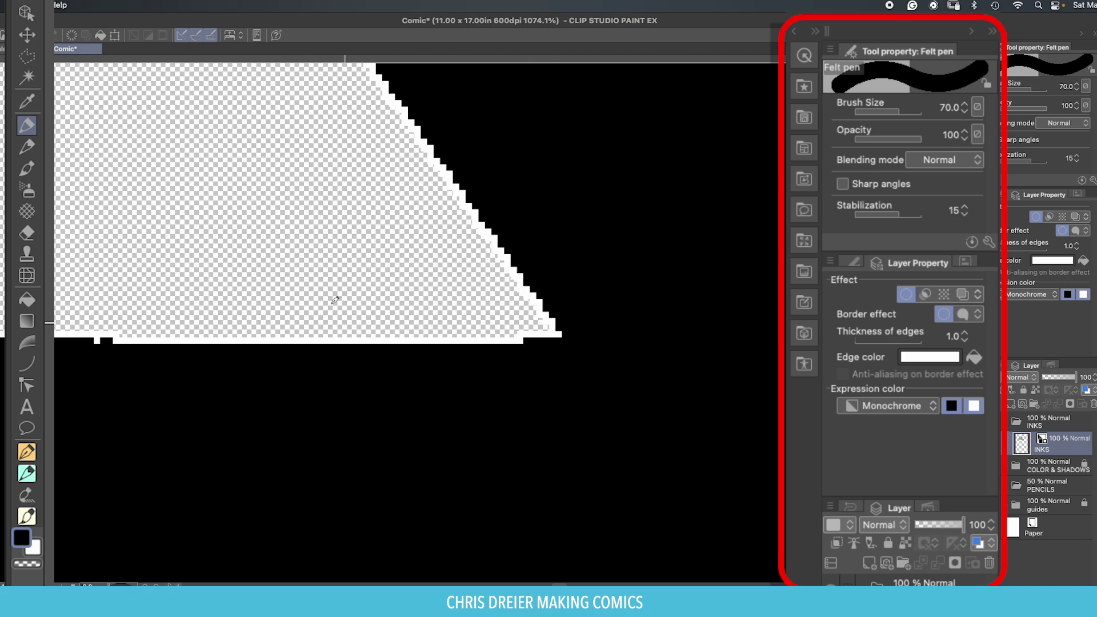
# Give the INKS layer border a black edge 15.8 thick and clear the test strokes
pyautogui.scroll(-15, 293, 287)
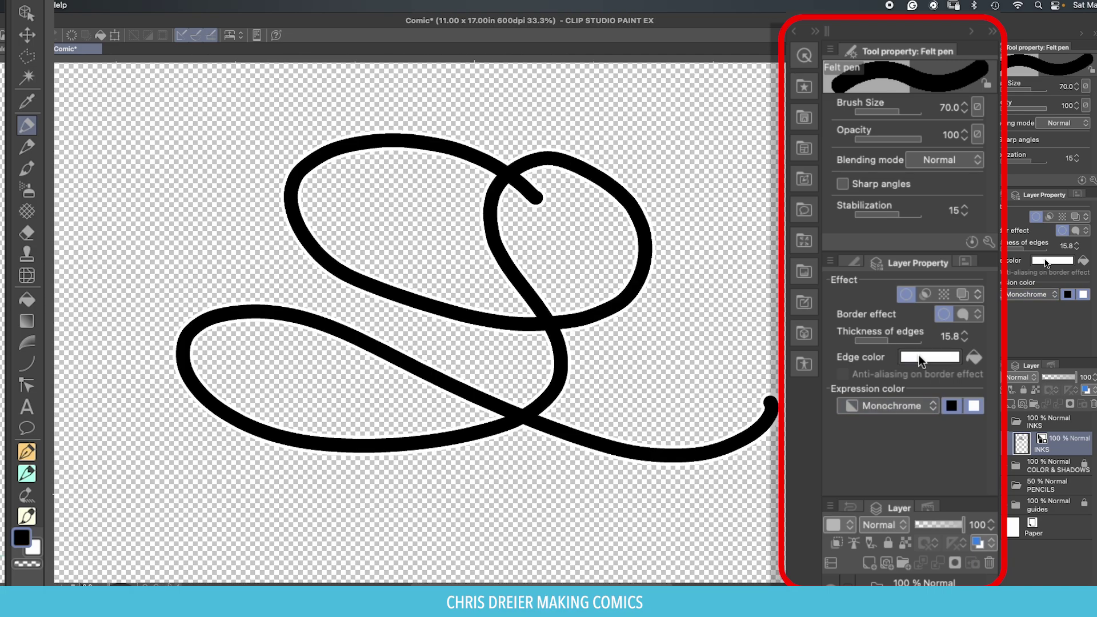
pyautogui.click(919, 355)
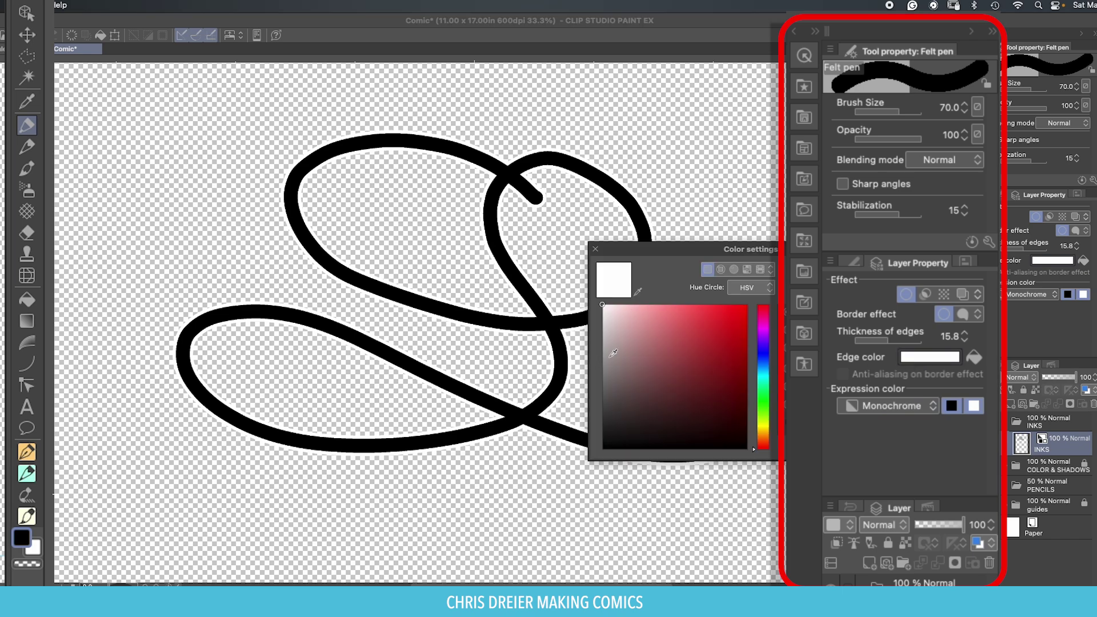
pyautogui.moveTo(629, 395); pyautogui.dragTo(603, 453)
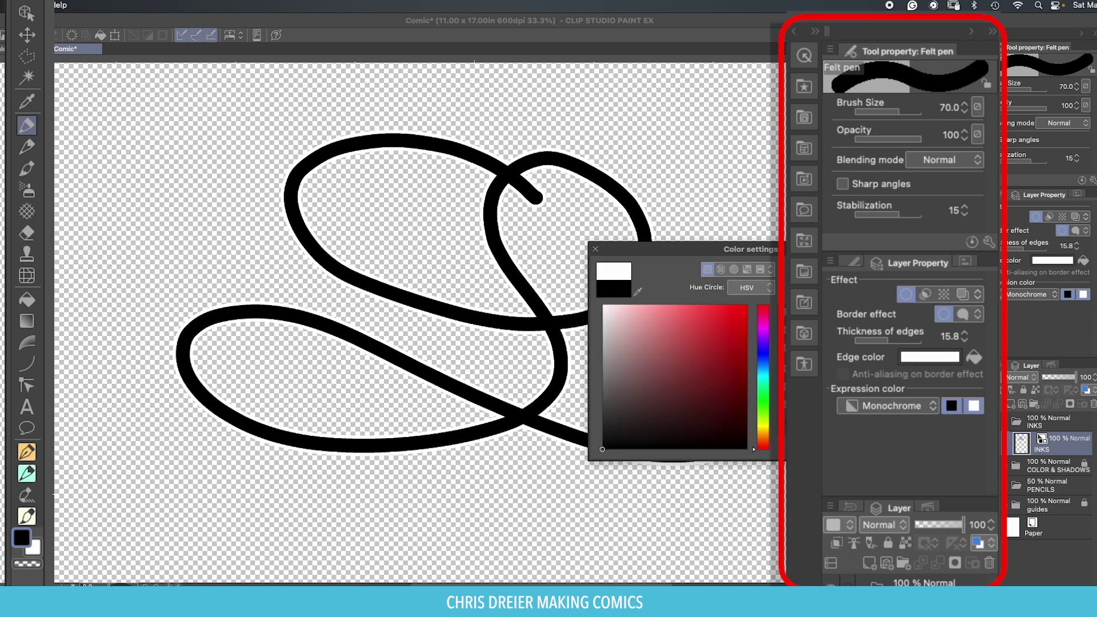
pyautogui.press('Return')
pyautogui.press('Delete')
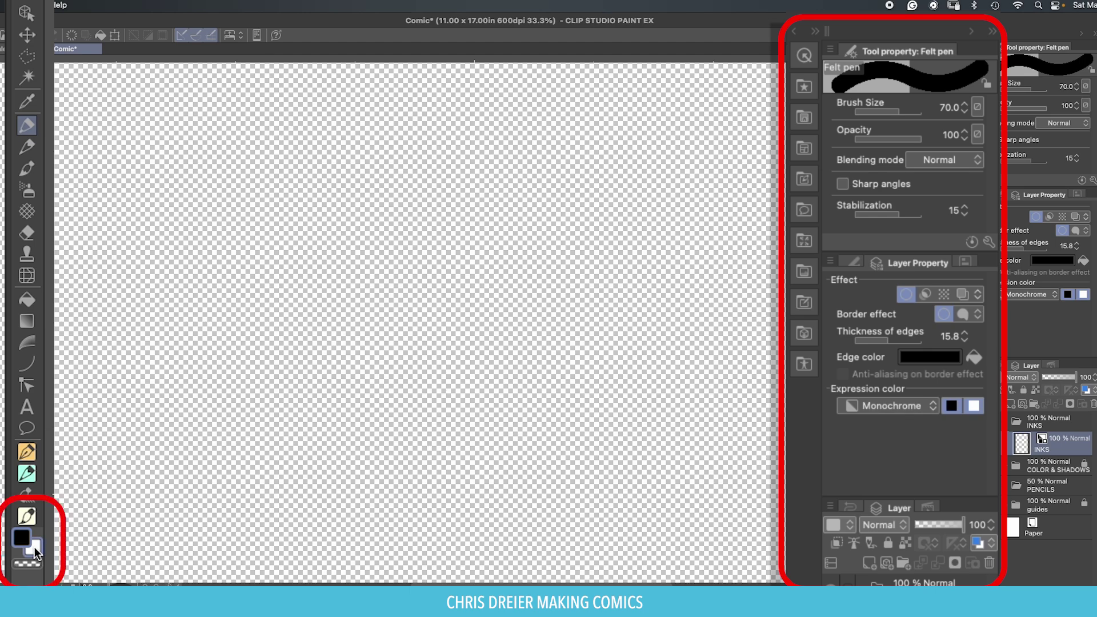
# Switch to white and draw looping, diagonal and curled Felt pen strokes with black-bordered outlines
pyautogui.press('x')
pyautogui.moveTo(515, 273)
pyautogui.mouseDown()
pyautogui.moveTo(418, 226)
pyautogui.moveTo(375, 399)
pyautogui.moveTo(650, 369)
pyautogui.moveTo(496, 247)
pyautogui.moveTo(346, 434)
pyautogui.moveTo(484, 371)
pyautogui.moveTo(658, 501)
pyautogui.mouseUp()
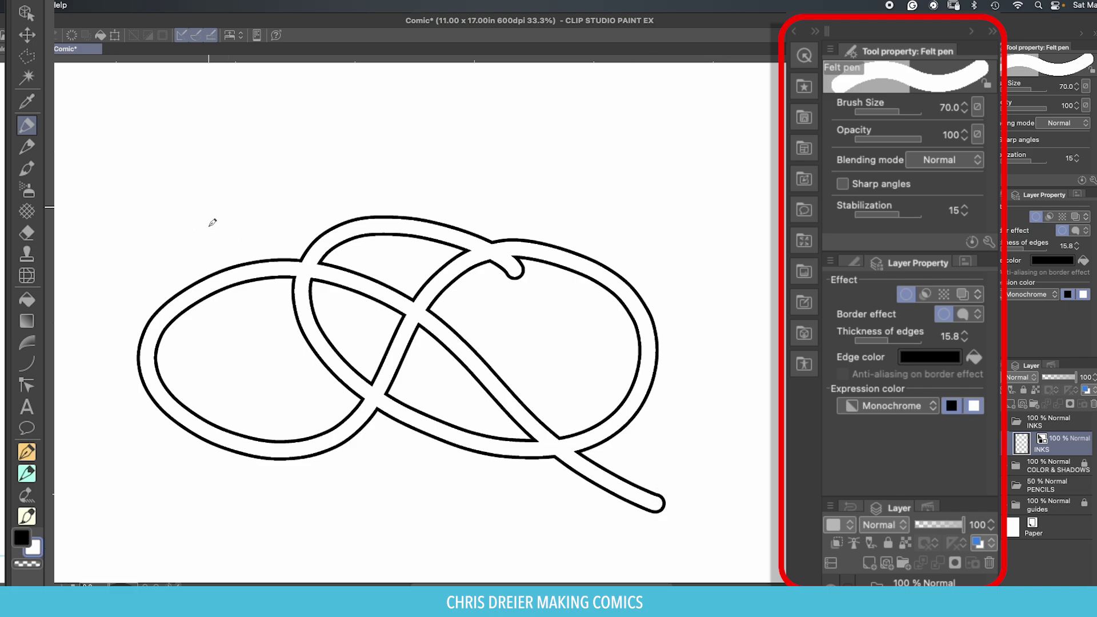
pyautogui.moveTo(202, 139)
pyautogui.mouseDown()
pyautogui.moveTo(368, 201)
pyautogui.moveTo(629, 371)
pyautogui.moveTo(783, 489)
pyautogui.mouseUp()
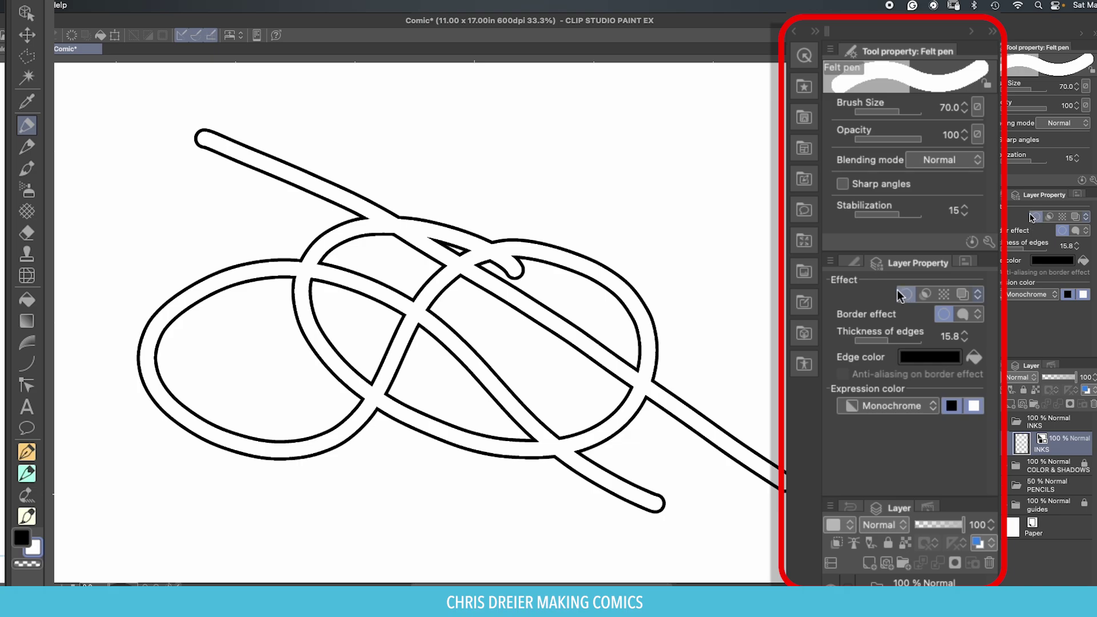
pyautogui.press('super+minus')
pyautogui.press('super+minus')
pyautogui.press('super+minus')
pyautogui.press('super+plus')
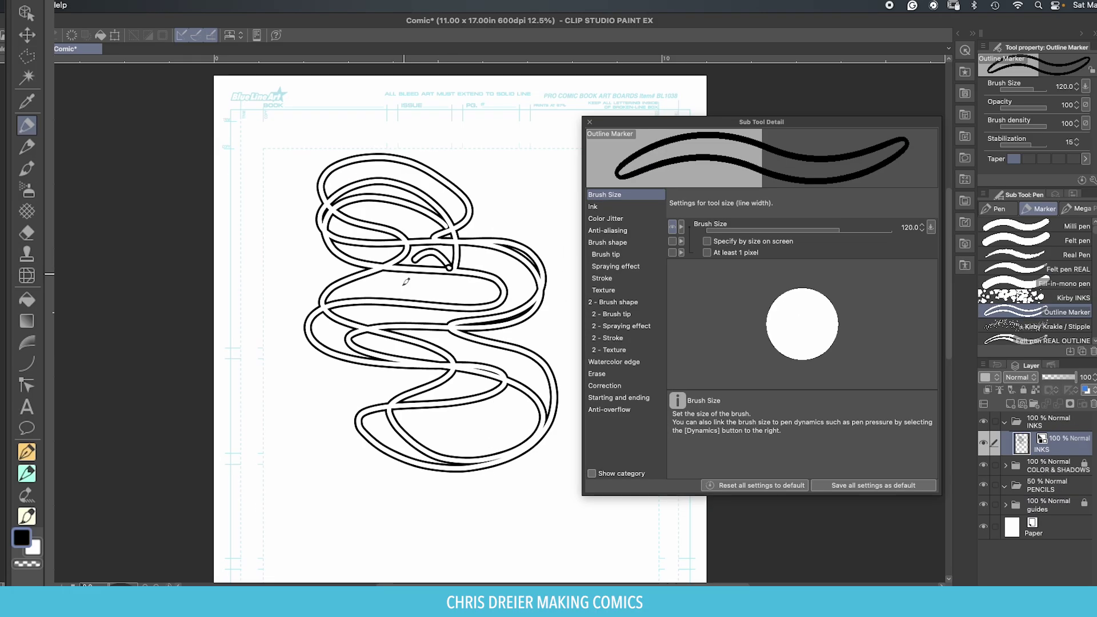
pyautogui.moveTo(406, 281)
pyautogui.mouseDown()
pyautogui.moveTo(288, 356)
pyautogui.moveTo(314, 441)
pyautogui.mouseUp()
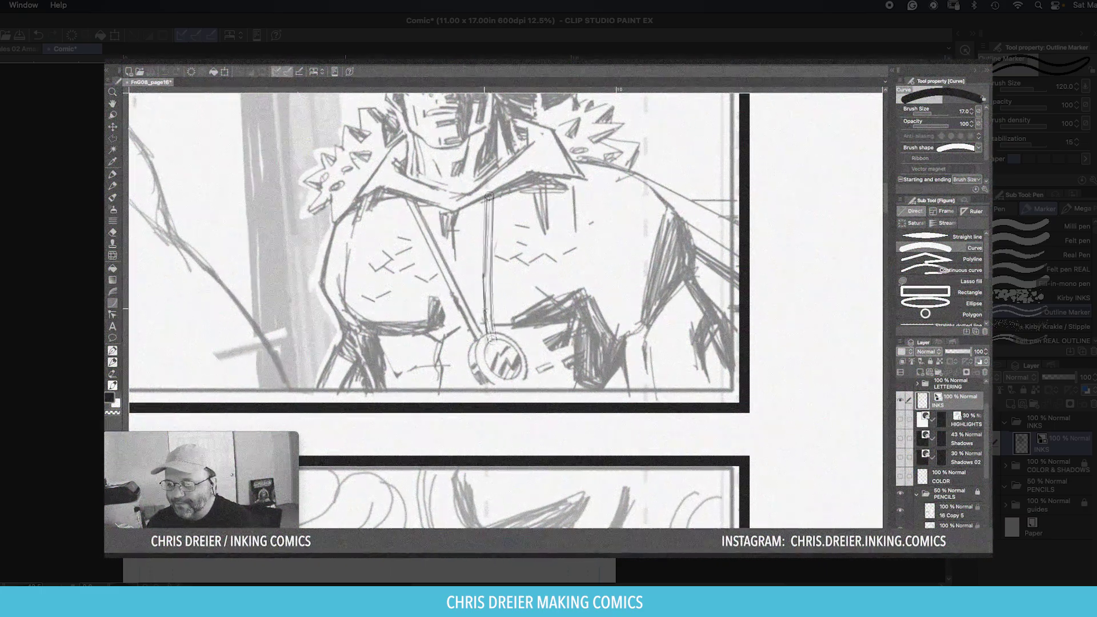
# Ink the two curved cord lines to the pendant and shrink the brush size to 8
pyautogui.click(488, 267)
pyautogui.moveTo(406, 191); pyautogui.dragTo(485, 343)
pyautogui.click(445, 267)
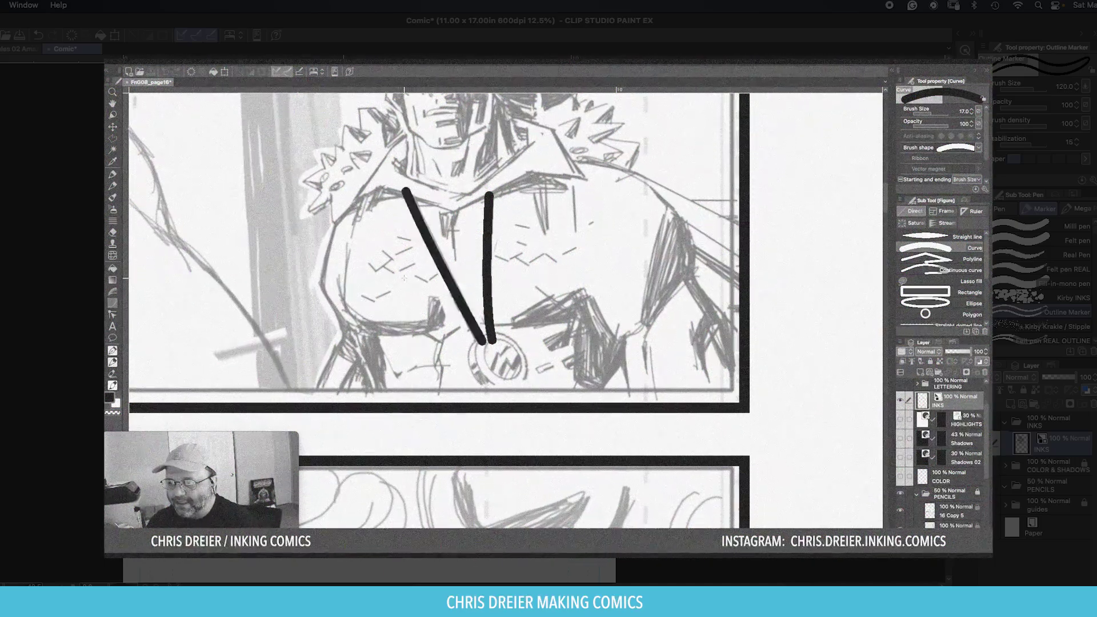
pyautogui.press('[')
pyautogui.press('[')
pyautogui.press('[')
pyautogui.press('[')
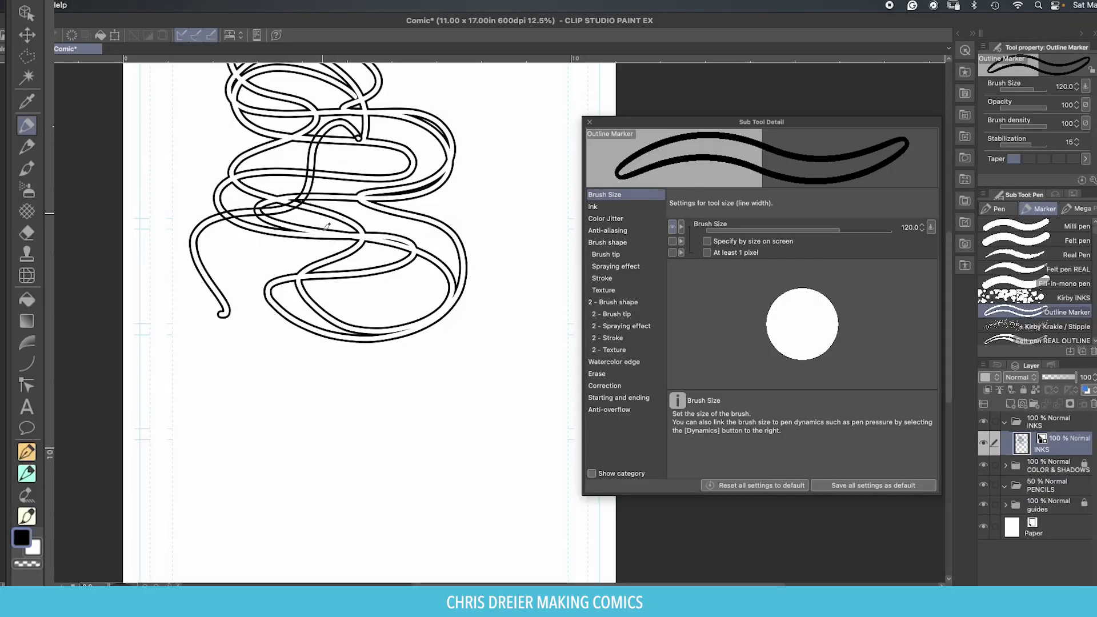
# Draw two looping Outline Marker test strokes, then clear them from the ink layer
pyautogui.moveTo(469, 351)
pyautogui.mouseDown()
pyautogui.moveTo(456, 409)
pyautogui.moveTo(269, 470)
pyautogui.moveTo(509, 474)
pyautogui.moveTo(485, 361)
pyautogui.mouseUp()
pyautogui.moveTo(368, 369); pyautogui.dragTo(413, 409)
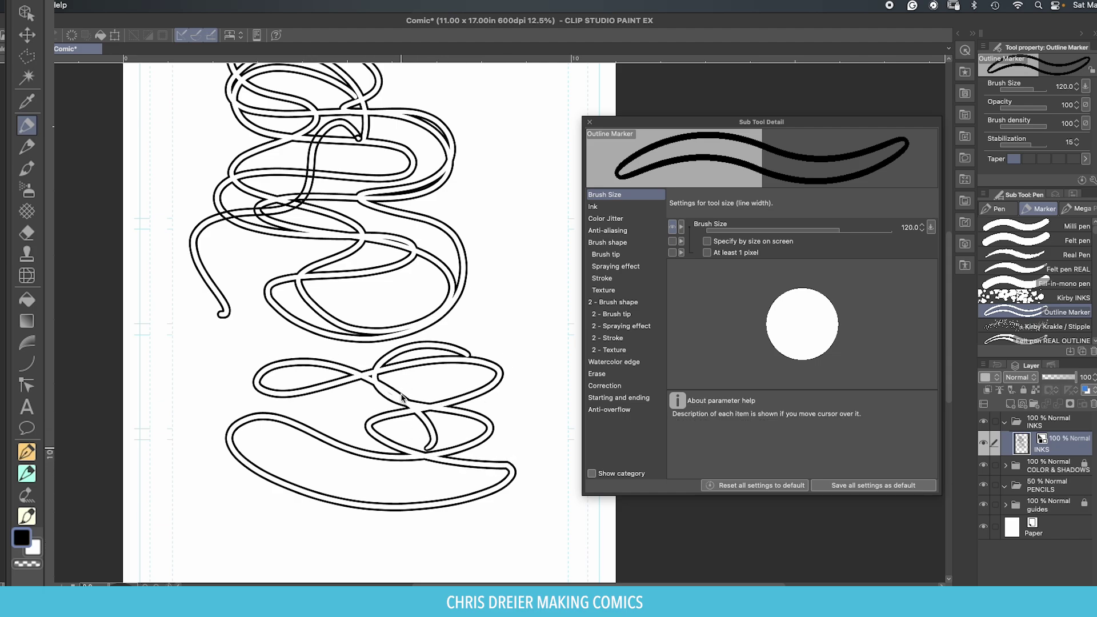
pyautogui.press('Delete')
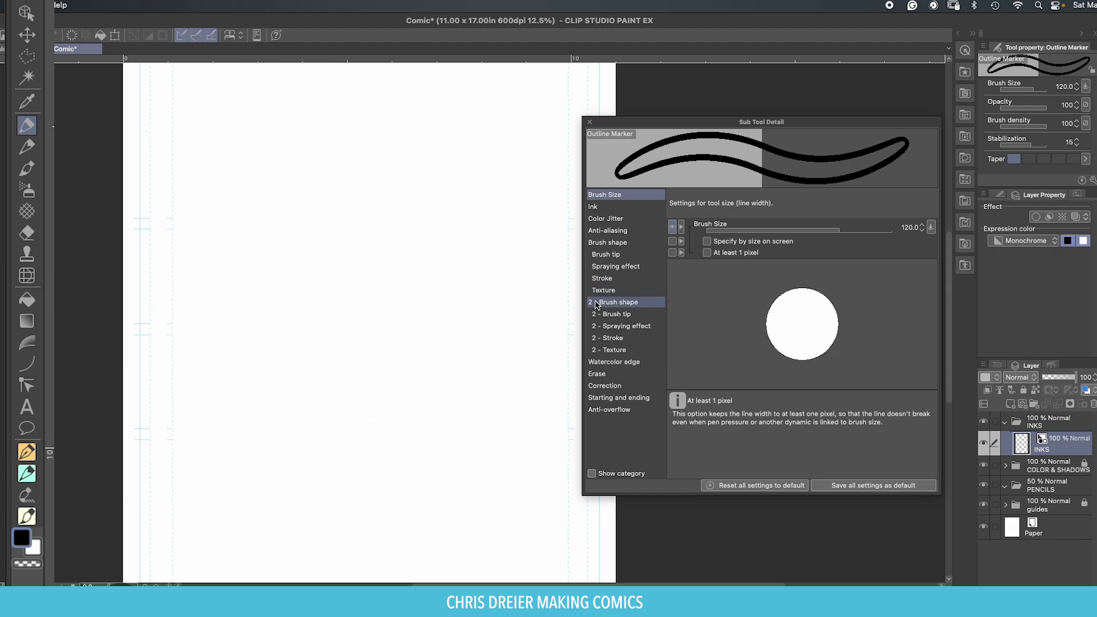
# Show the 2 - Brush shape settings and toggle the Subtract dual brush off and back on
pyautogui.click(607, 303)
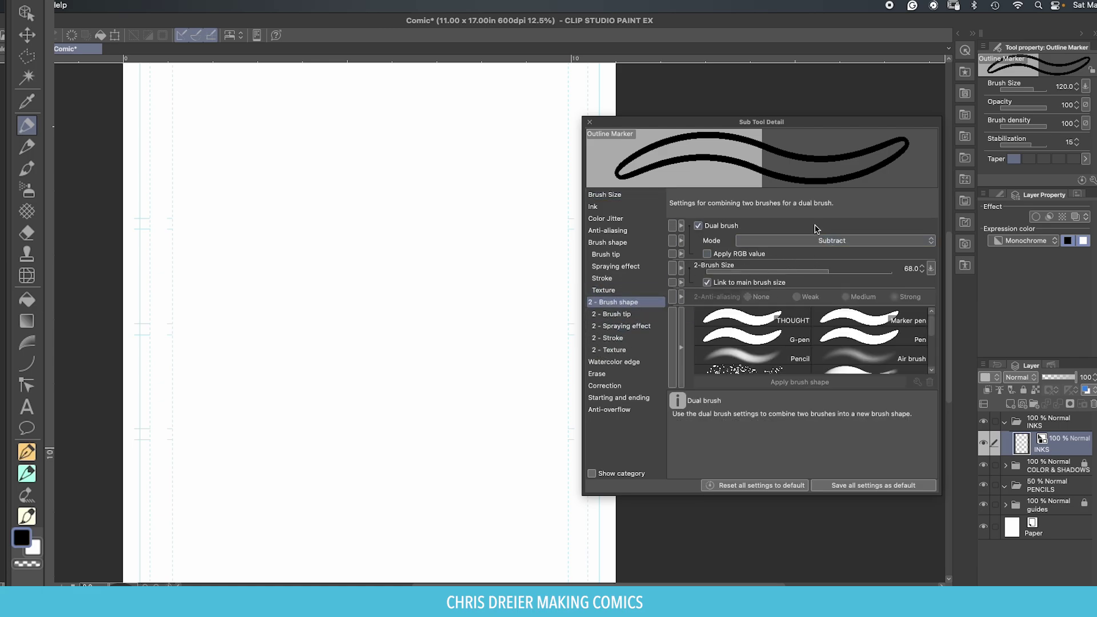
pyautogui.click(699, 226)
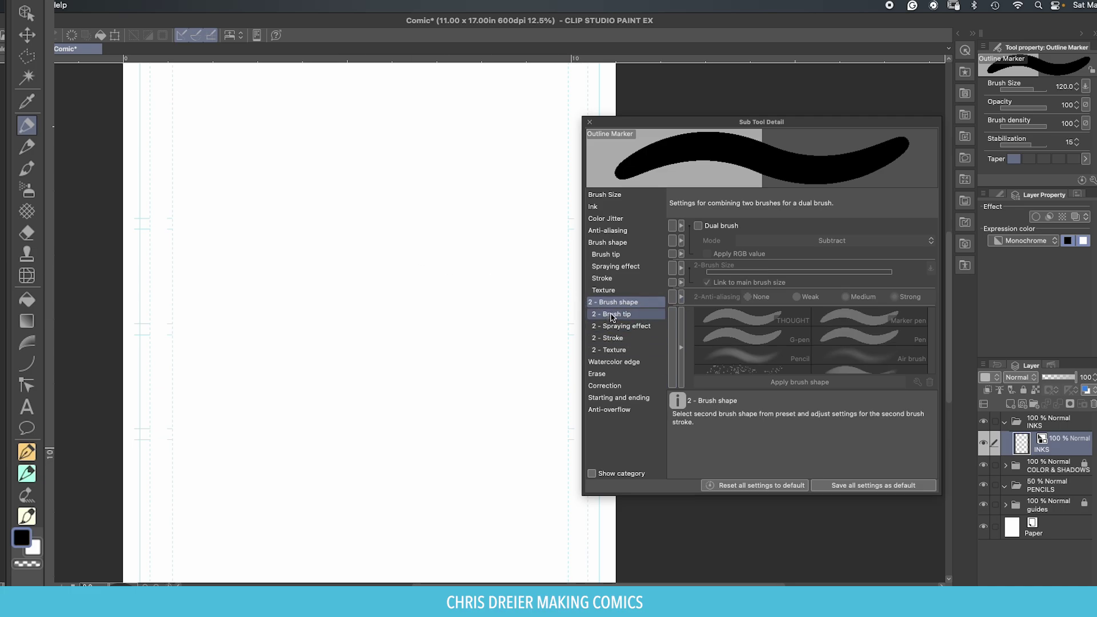
pyautogui.click(698, 227)
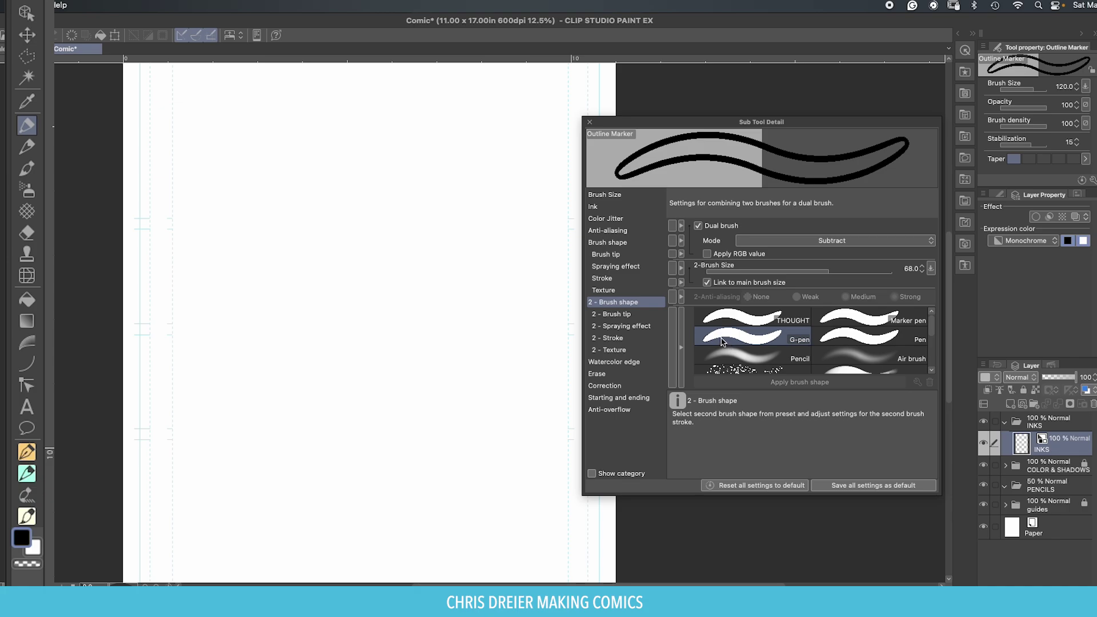
# Show the Sub Tool: Pen list and scroll through the Marker brushes to the Outline Marker
pyautogui.click(999, 196)
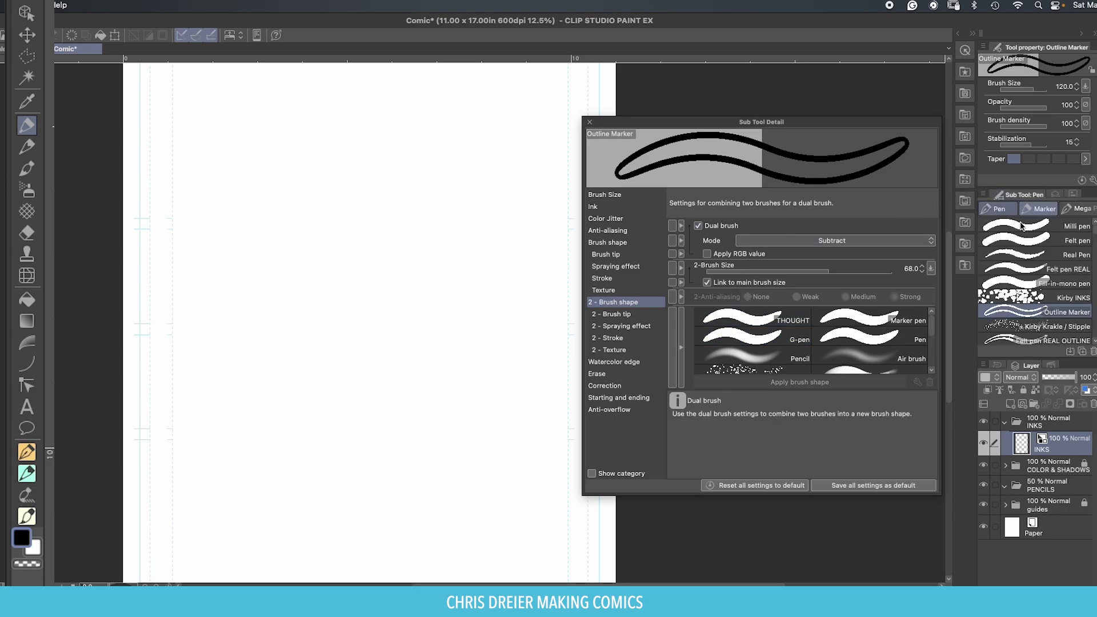
pyautogui.scroll(-3, 1096, 231)
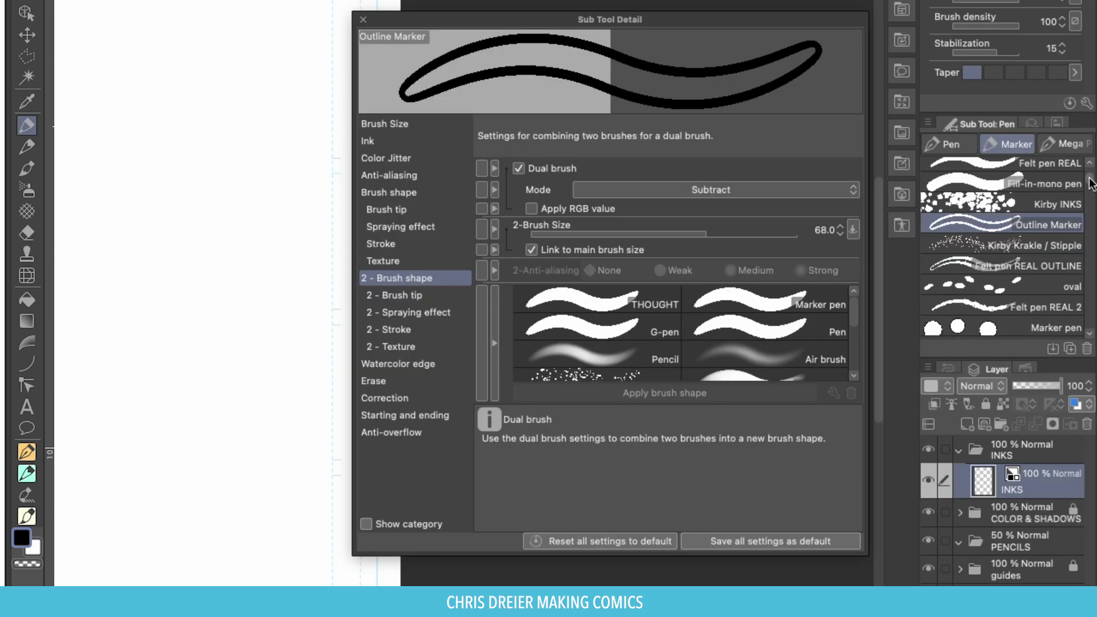
pyautogui.scroll(-3, 1091, 185)
pyautogui.moveTo(1092, 186)
pyautogui.mouseDown()
pyautogui.moveTo(1095, 289)
pyautogui.moveTo(1091, 172)
pyautogui.mouseUp()
pyautogui.scroll(-4, 1092, 200)
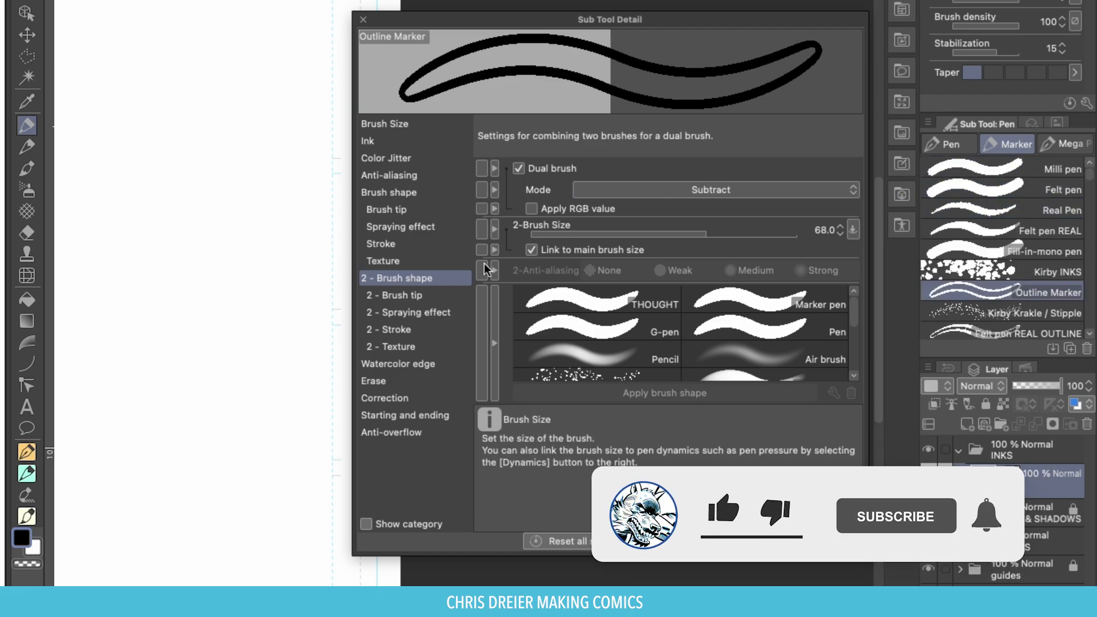